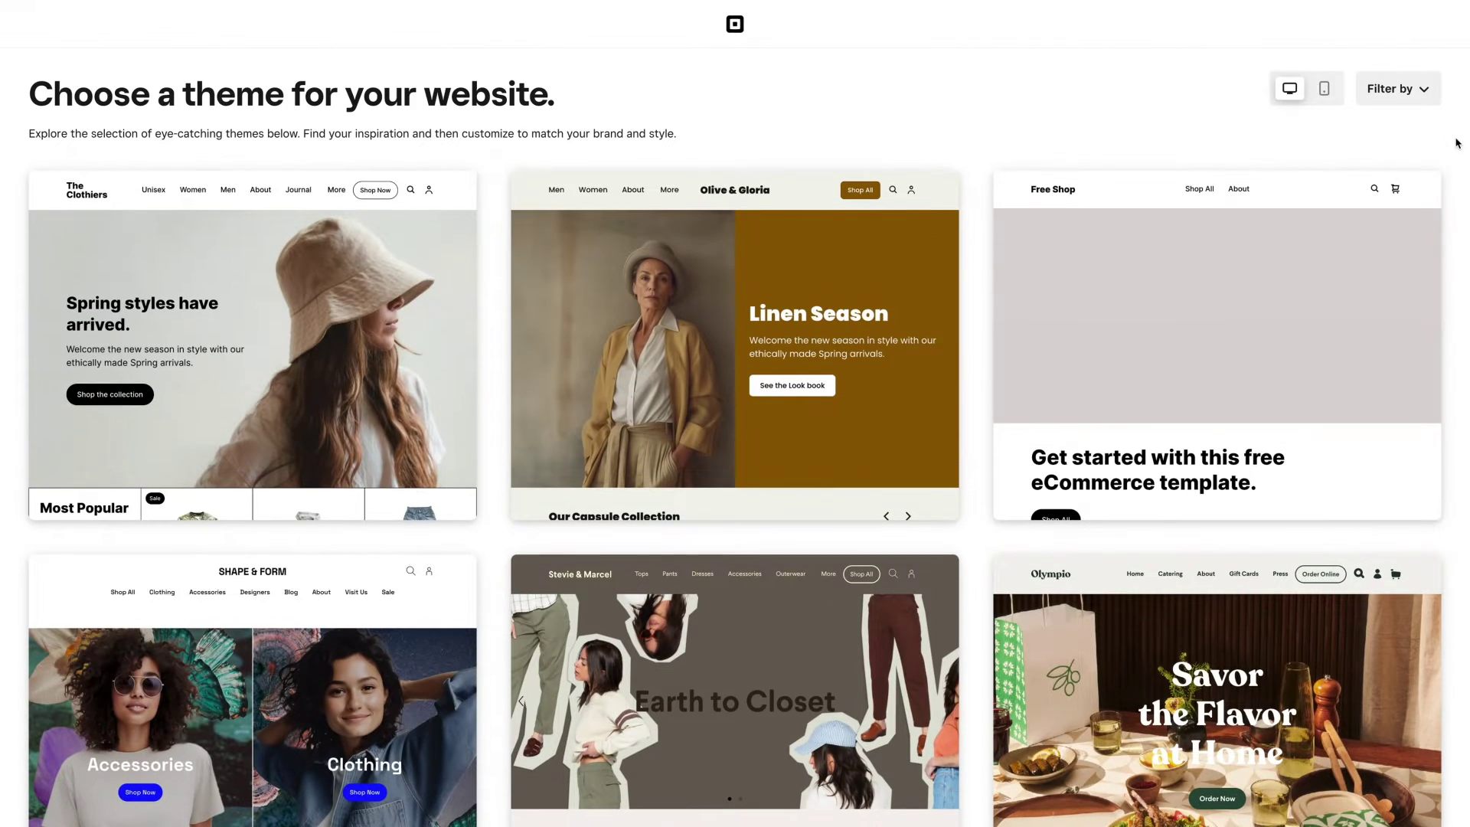
Open a full-page theme preview and try Olive & Gloria in black, blue, green and light serif
left_click(144, 572)
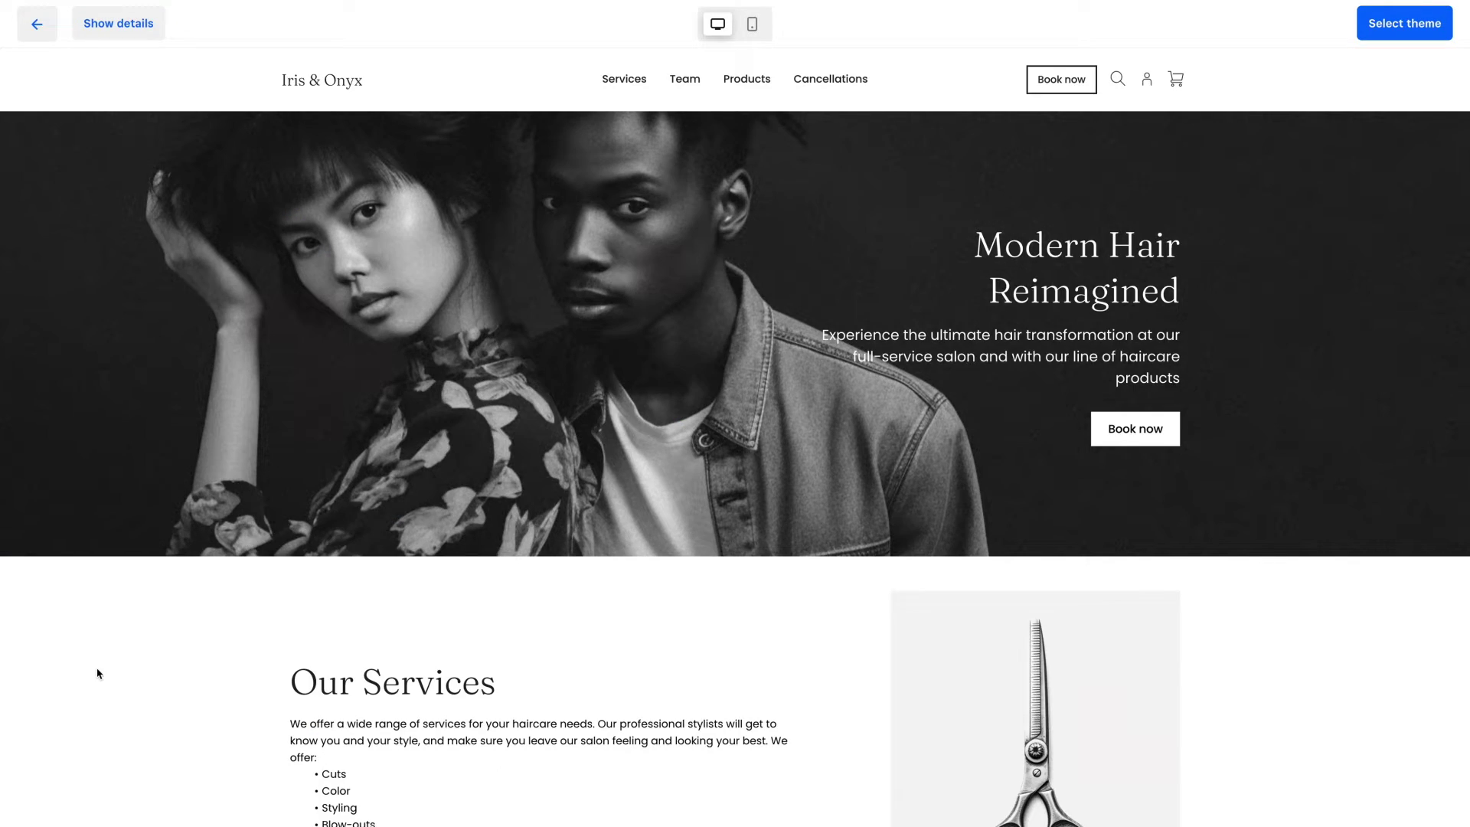
scroll(1456, 143, "down", 2)
scroll(1456, 142, "down", 2)
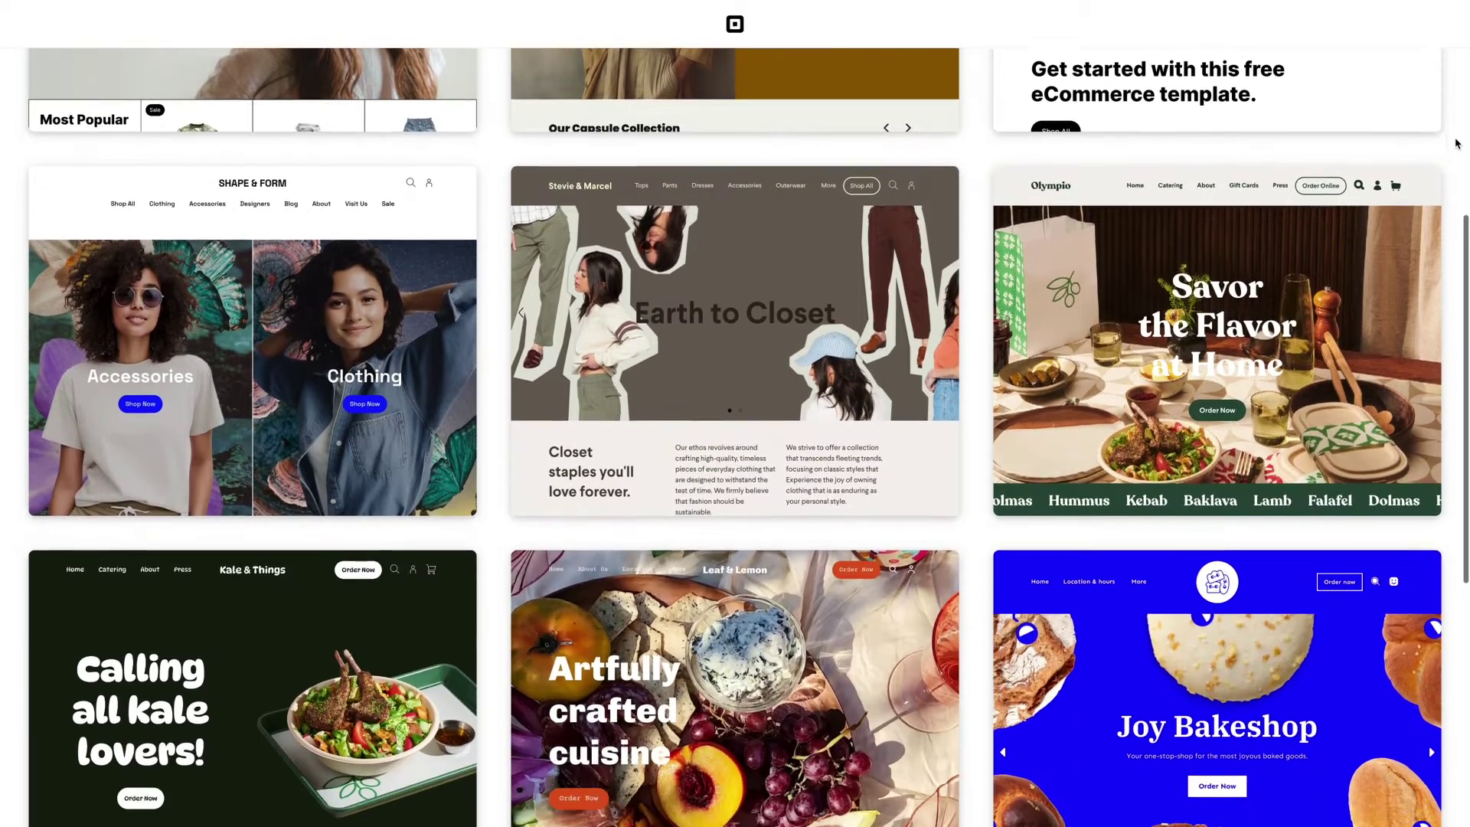
scroll(1456, 144, "down", 1)
scroll(1457, 145, "down", 3)
scroll(1455, 145, "down", 1)
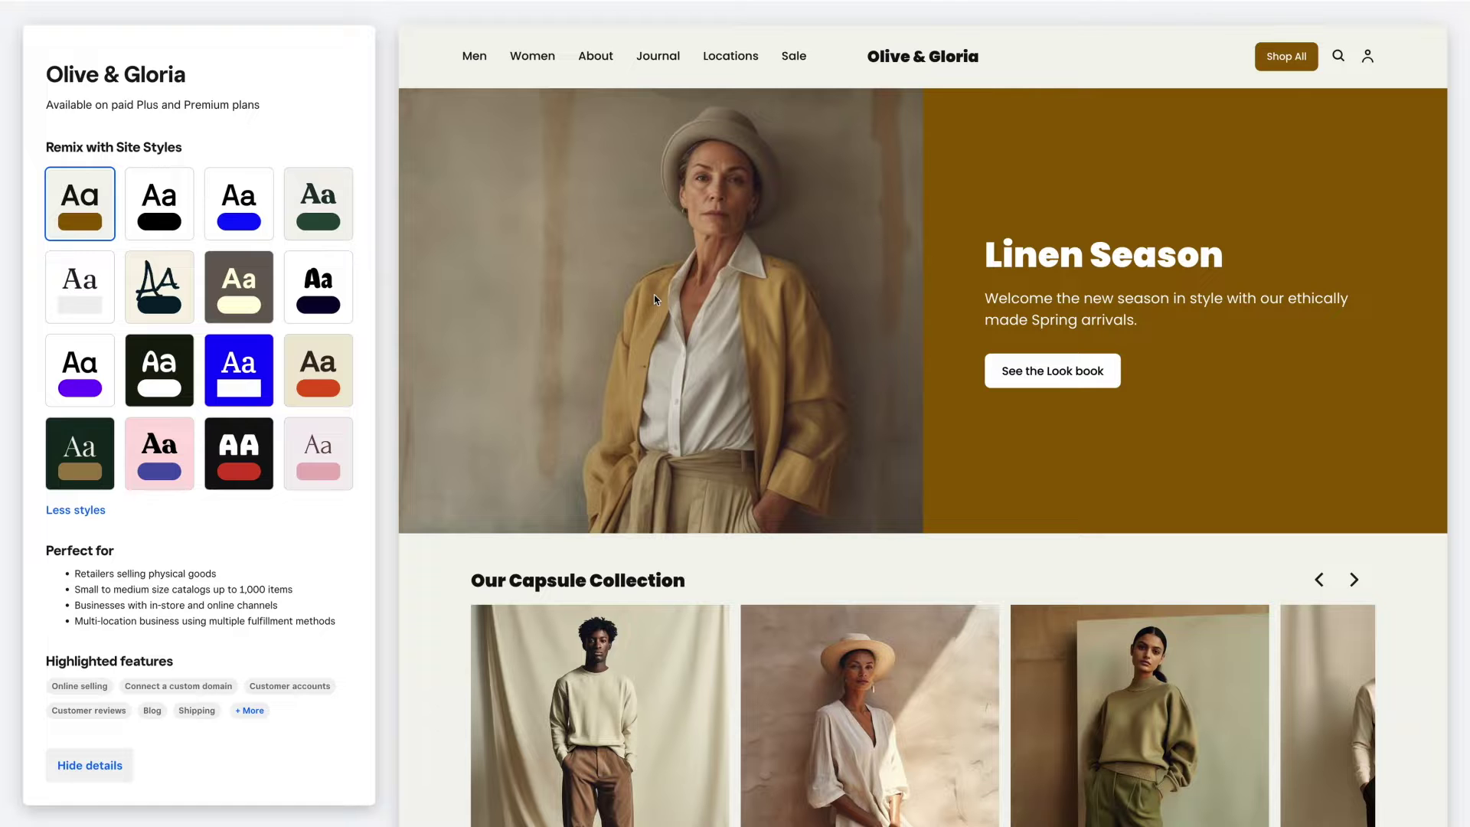
left_click(160, 204)
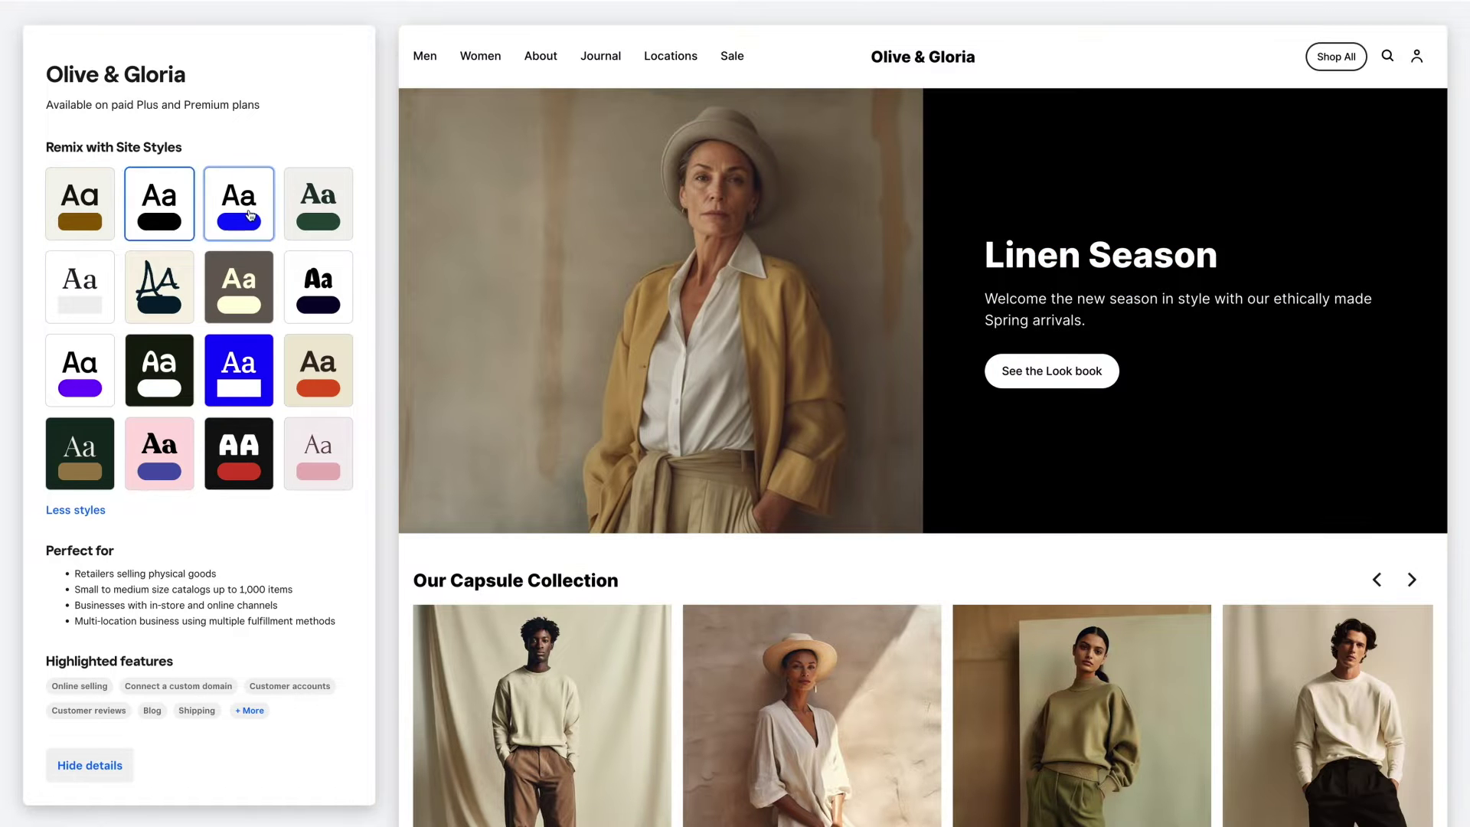
left_click(239, 207)
left_click(319, 212)
left_click(88, 277)
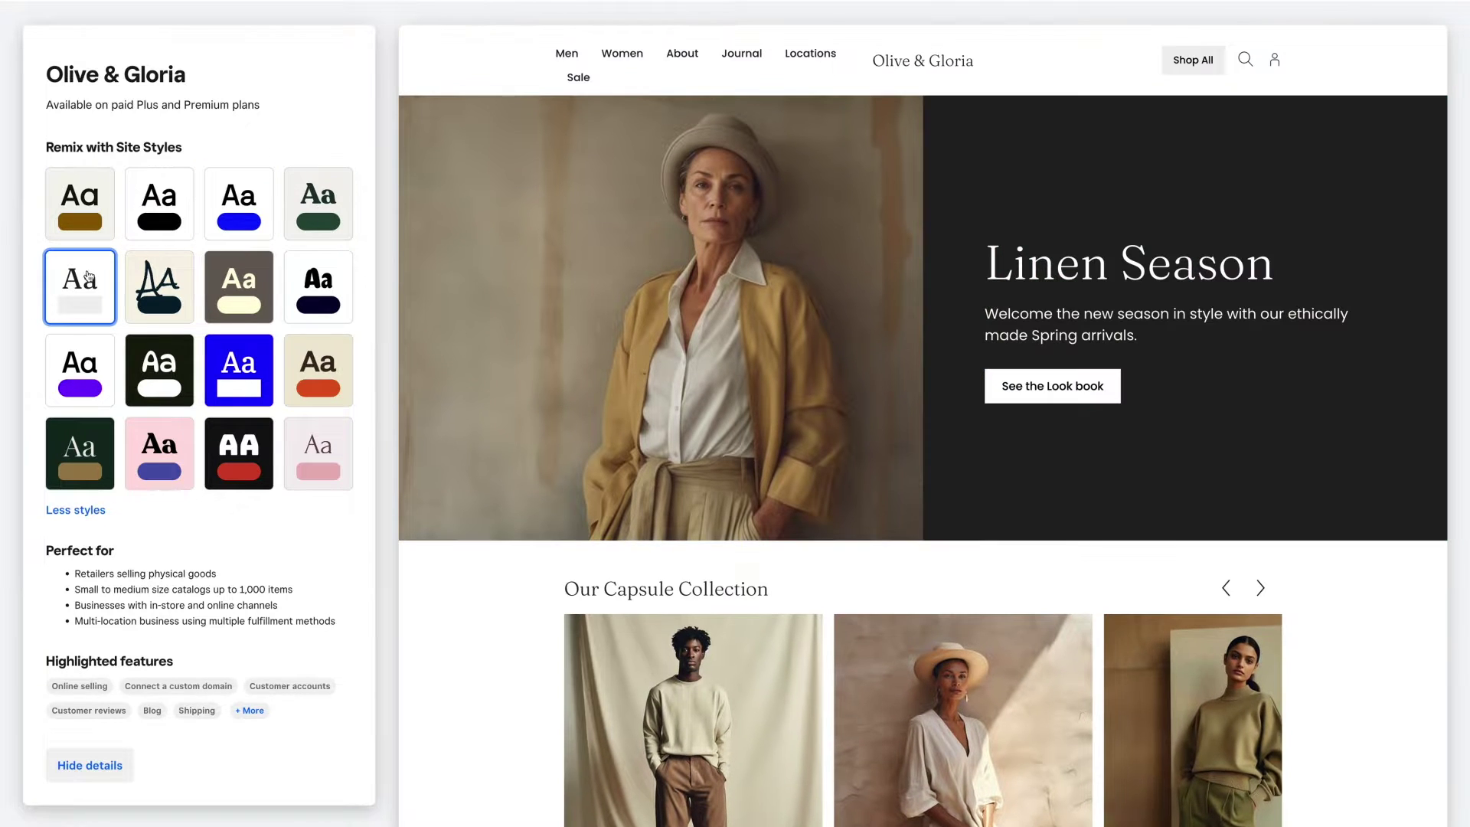
Try the script, dark brown, navy and purple styles, then switch previews to mobile layout
left_click(166, 281)
left_click(226, 282)
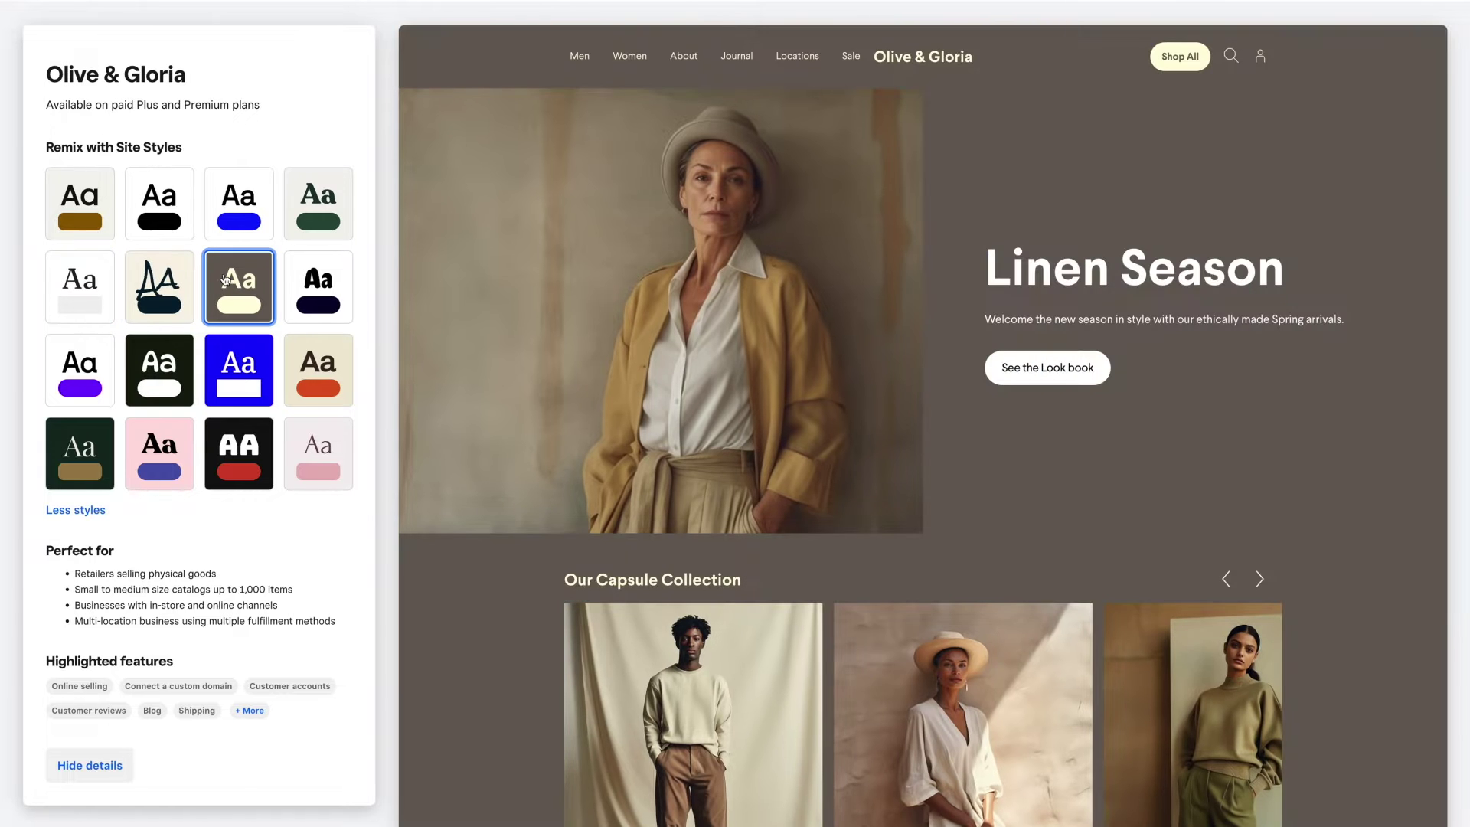
left_click(339, 289)
left_click(105, 345)
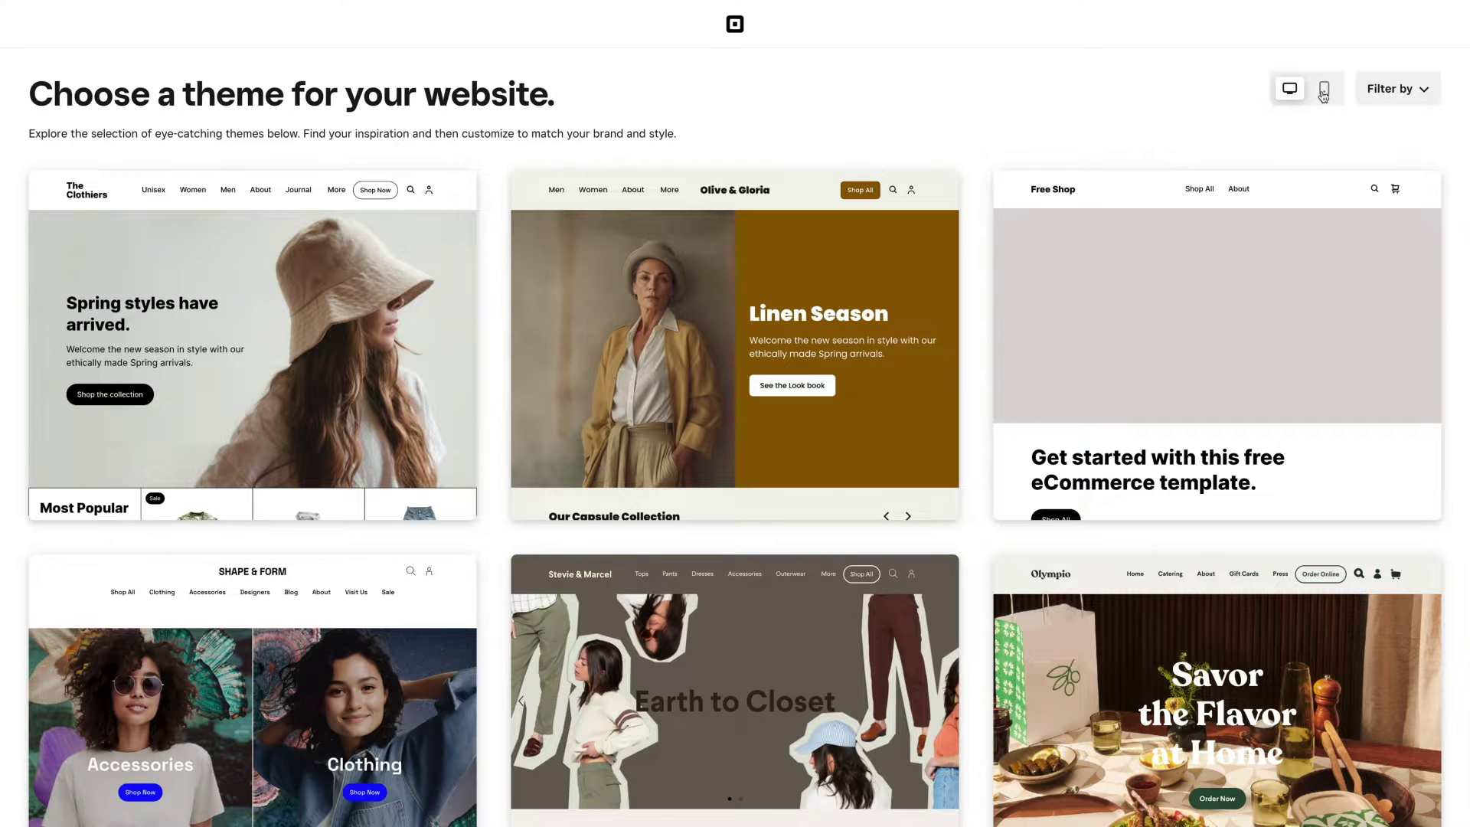
left_click(1324, 92)
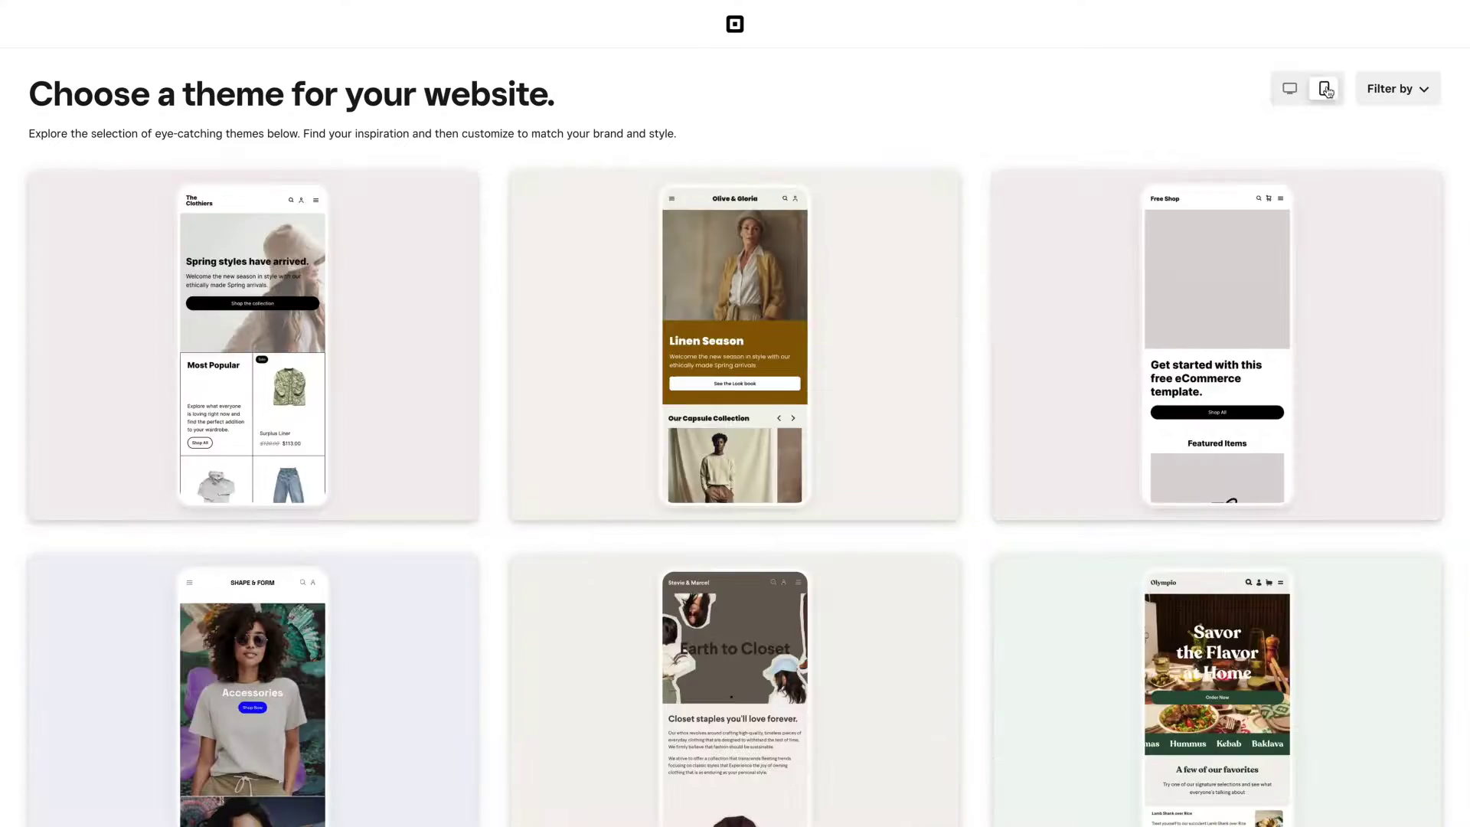
scroll(1461, 144, "down", 7)
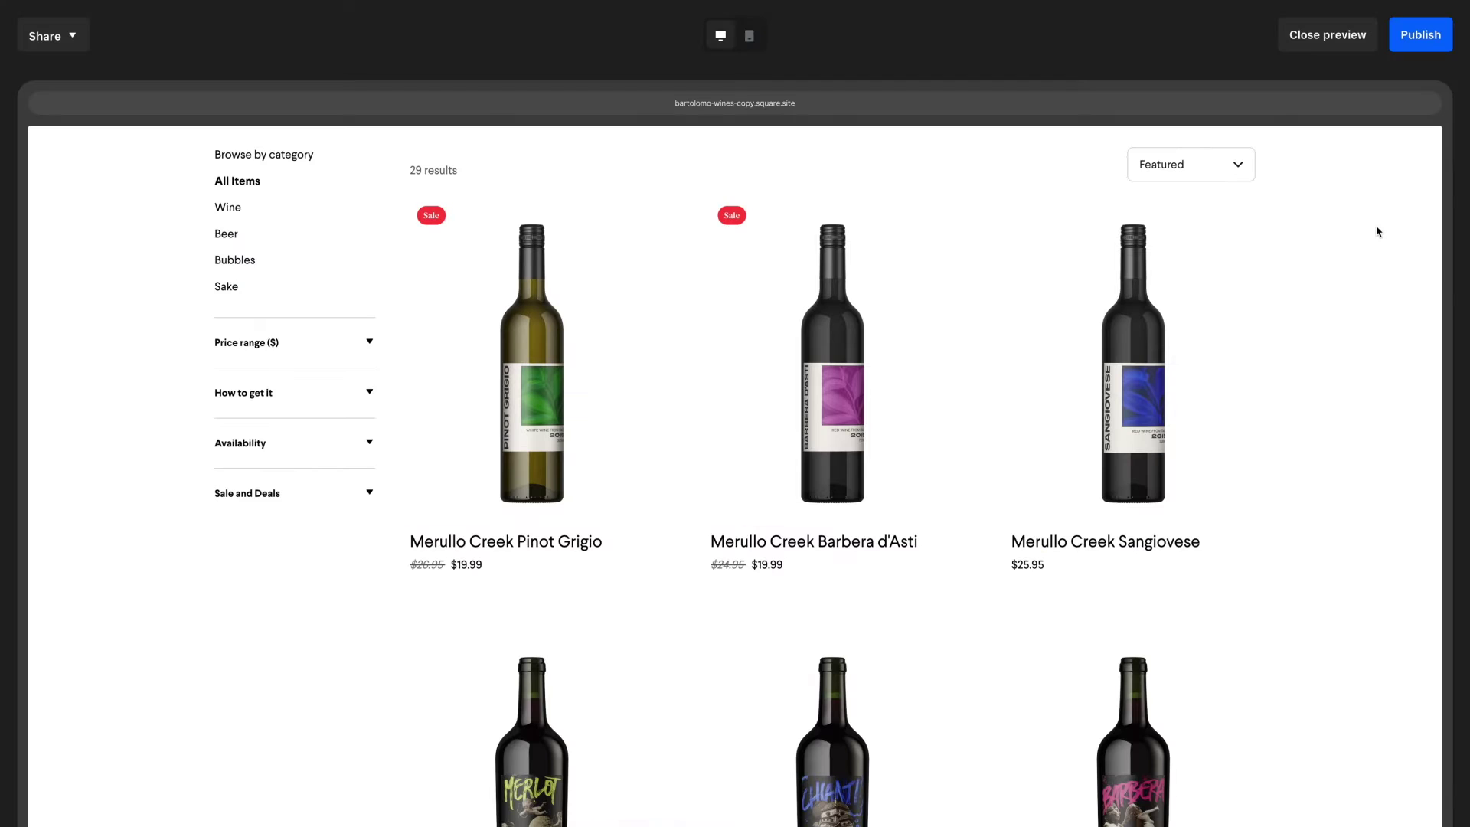
scroll(1377, 232, "down", 2)
scroll(1377, 231, "down", 2)
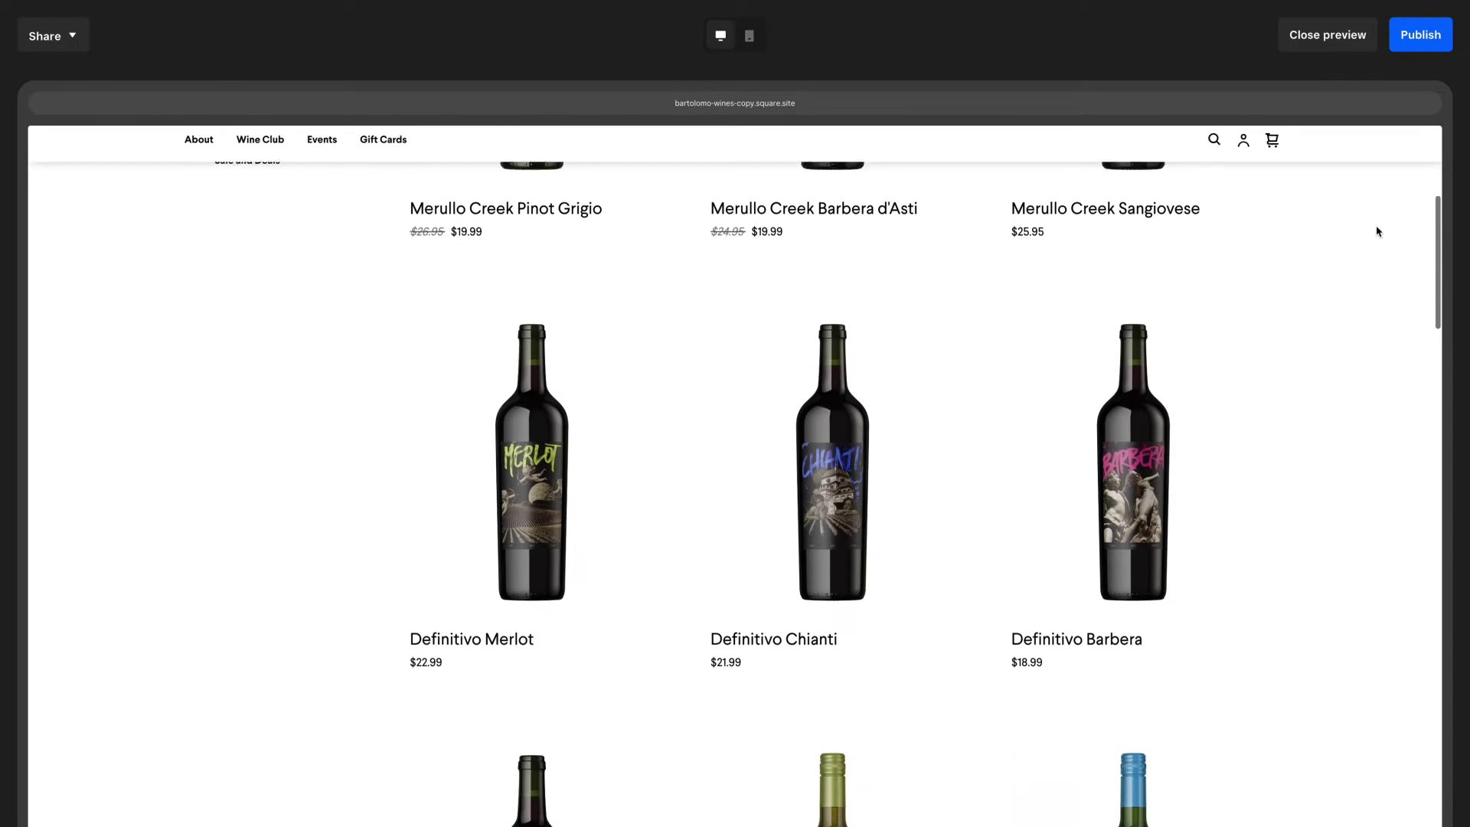
scroll(1376, 231, "down", 2)
scroll(1376, 231, "down", 2)
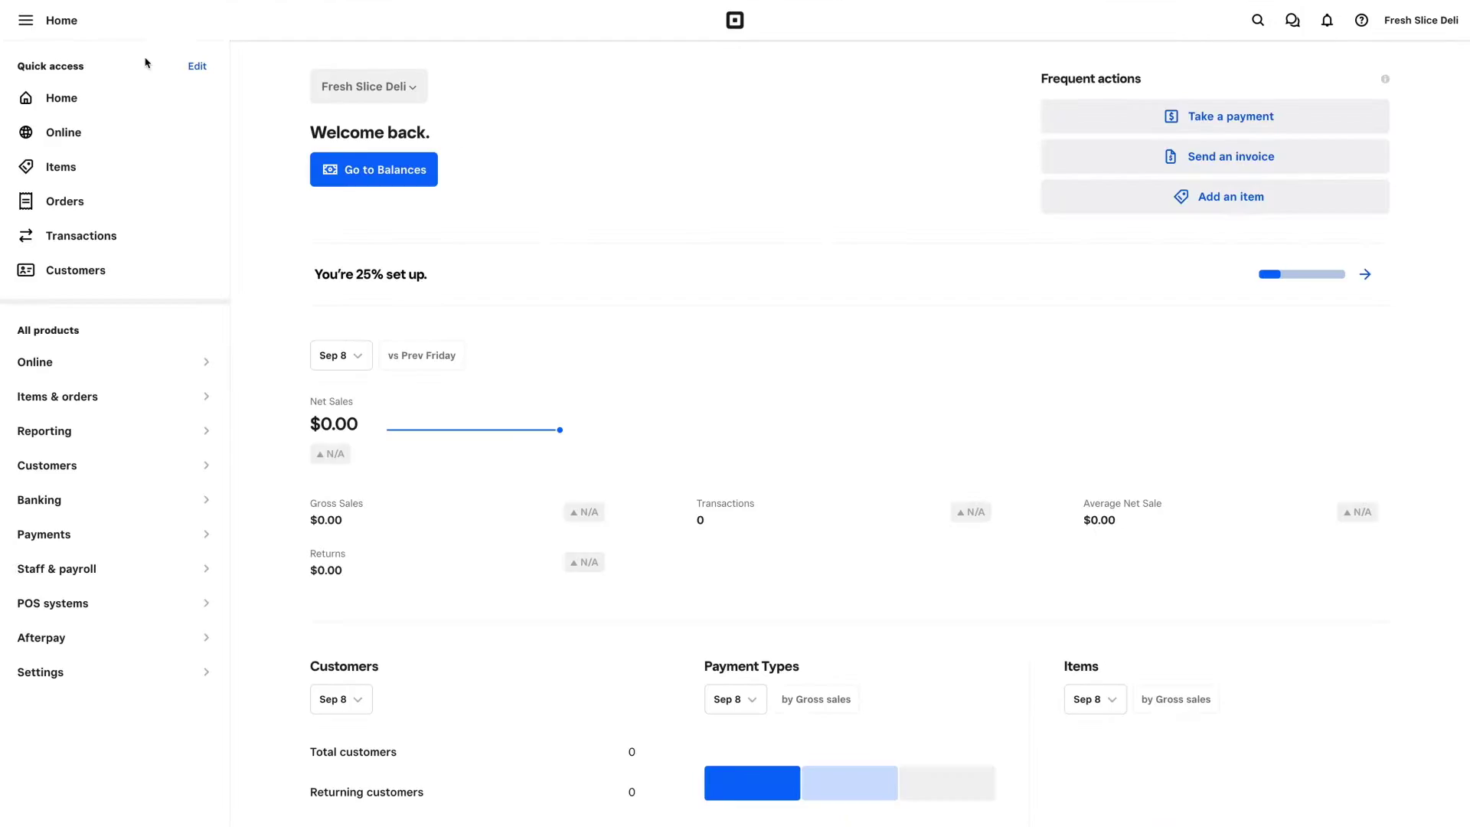
Open the Items library of store products in the dashboard
left_click(140, 197)
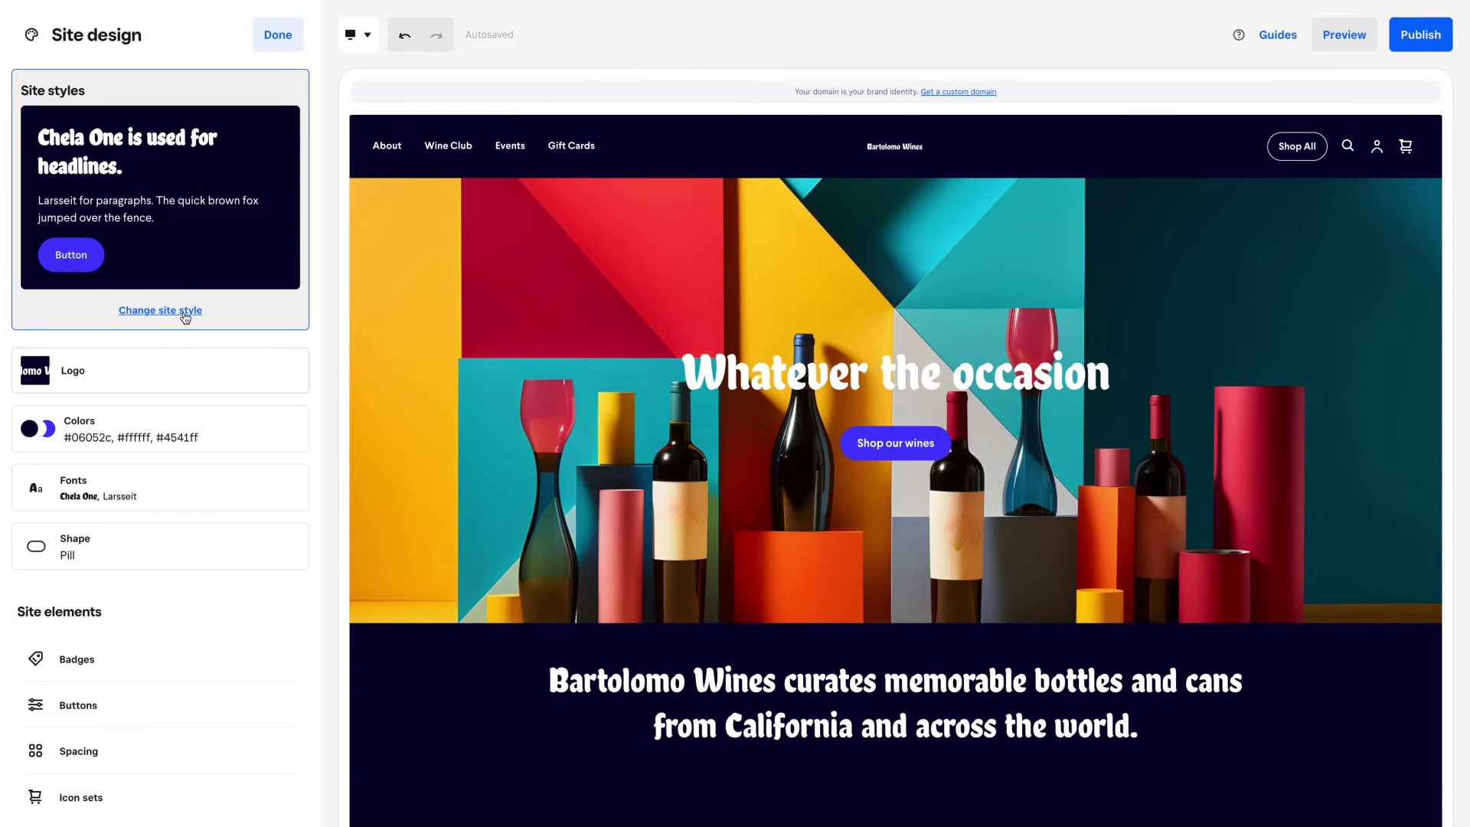
Preview the brown, blue, green, navy, dark brown, script and plain light site styles
left_click(183, 312)
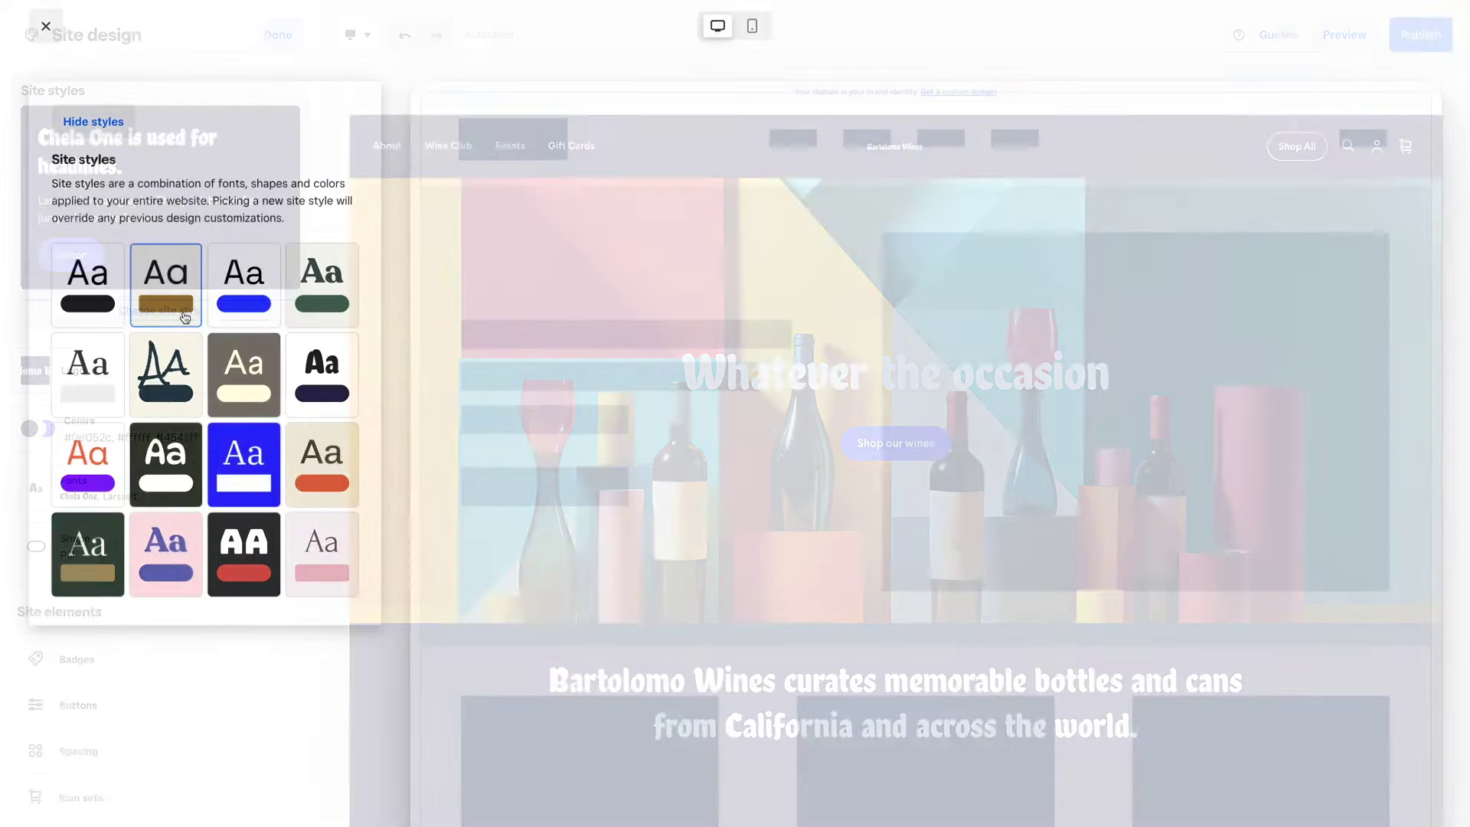
left_click(169, 288)
left_click(244, 287)
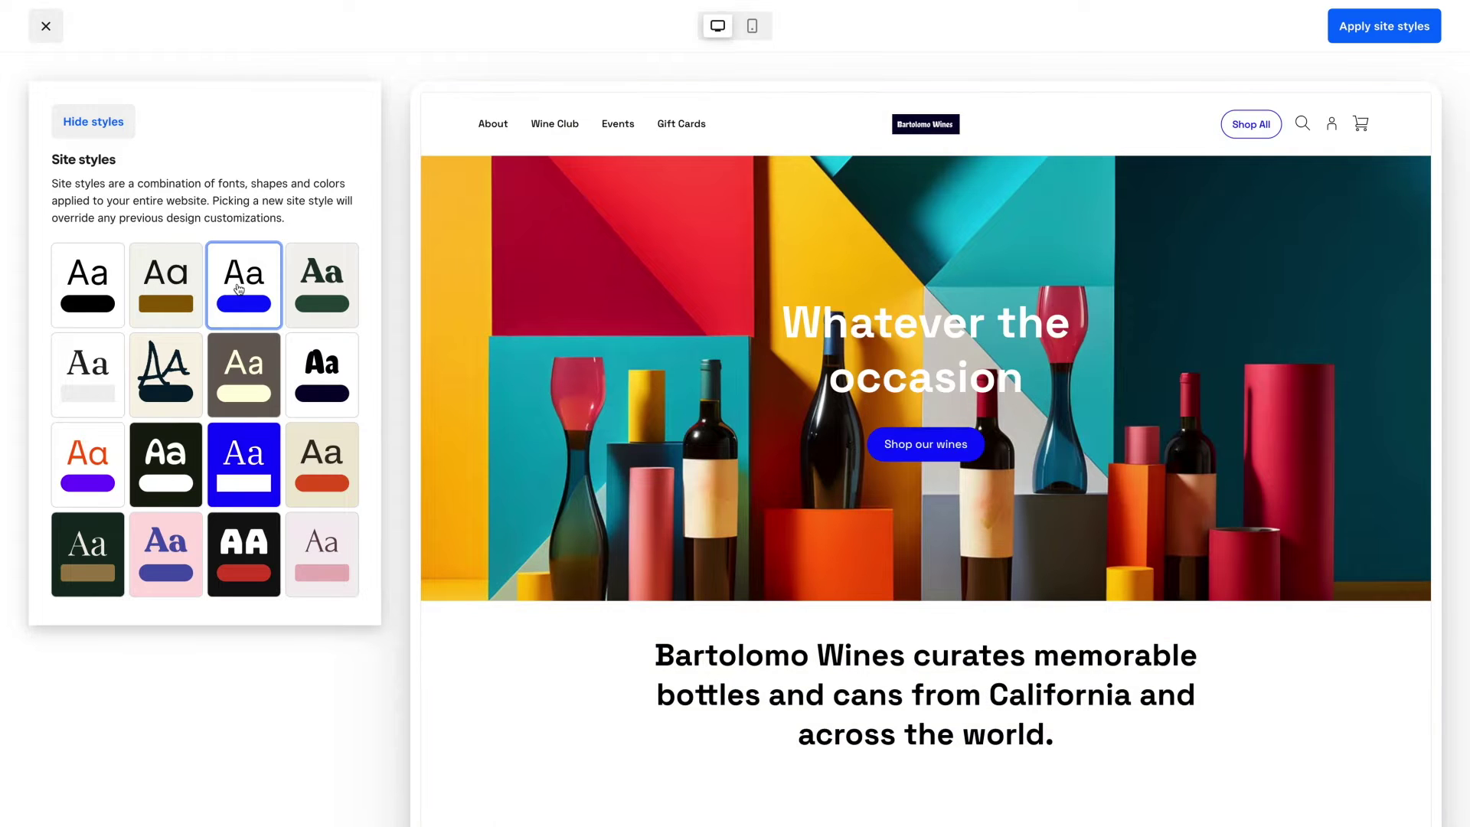
left_click(323, 296)
left_click(321, 371)
left_click(242, 367)
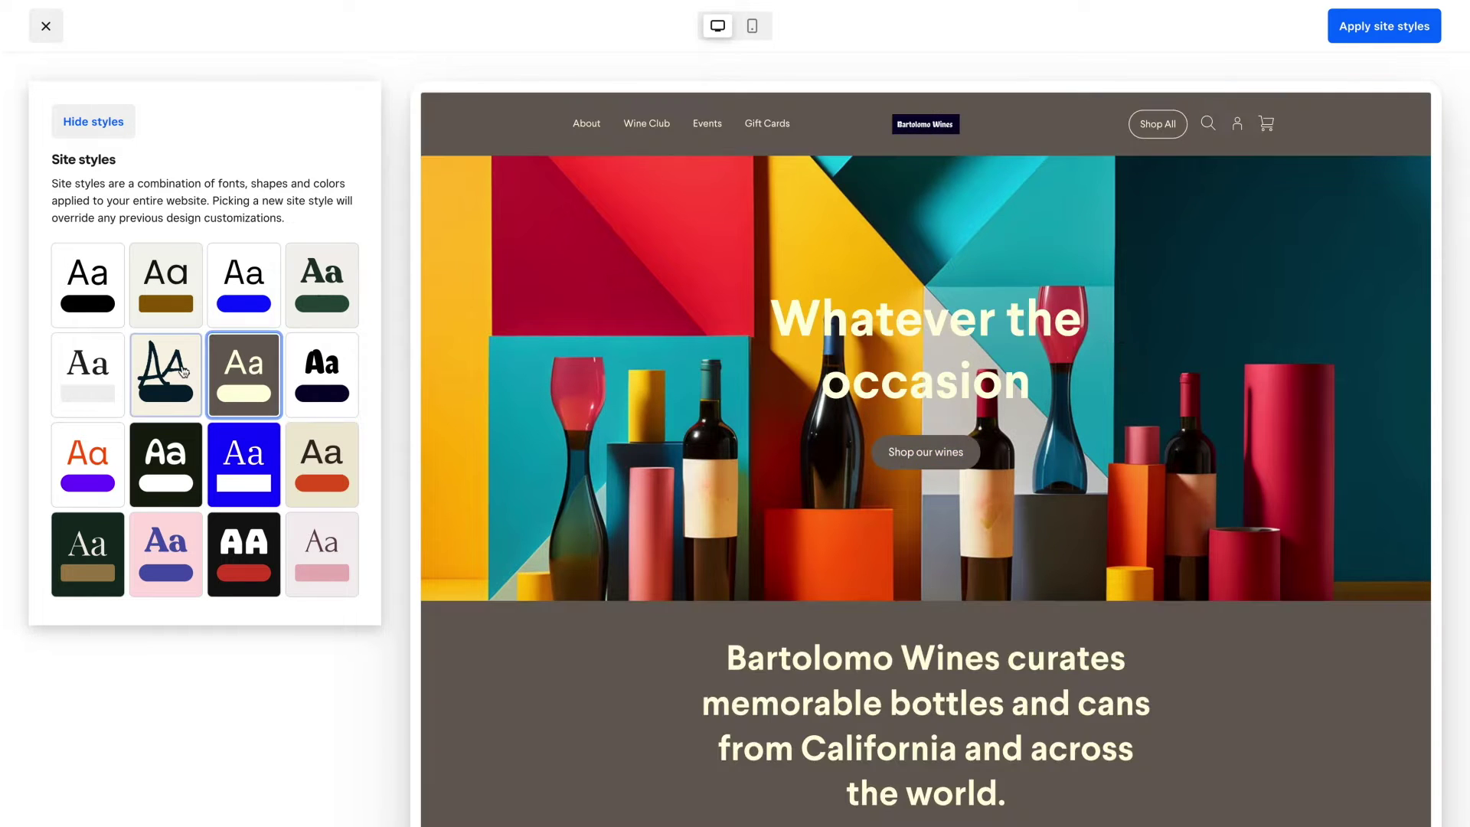
left_click(166, 368)
left_click(87, 365)
Preview purple, black, bright blue and cream-orange styles, then apply Rock Salt site-wide
left_click(88, 465)
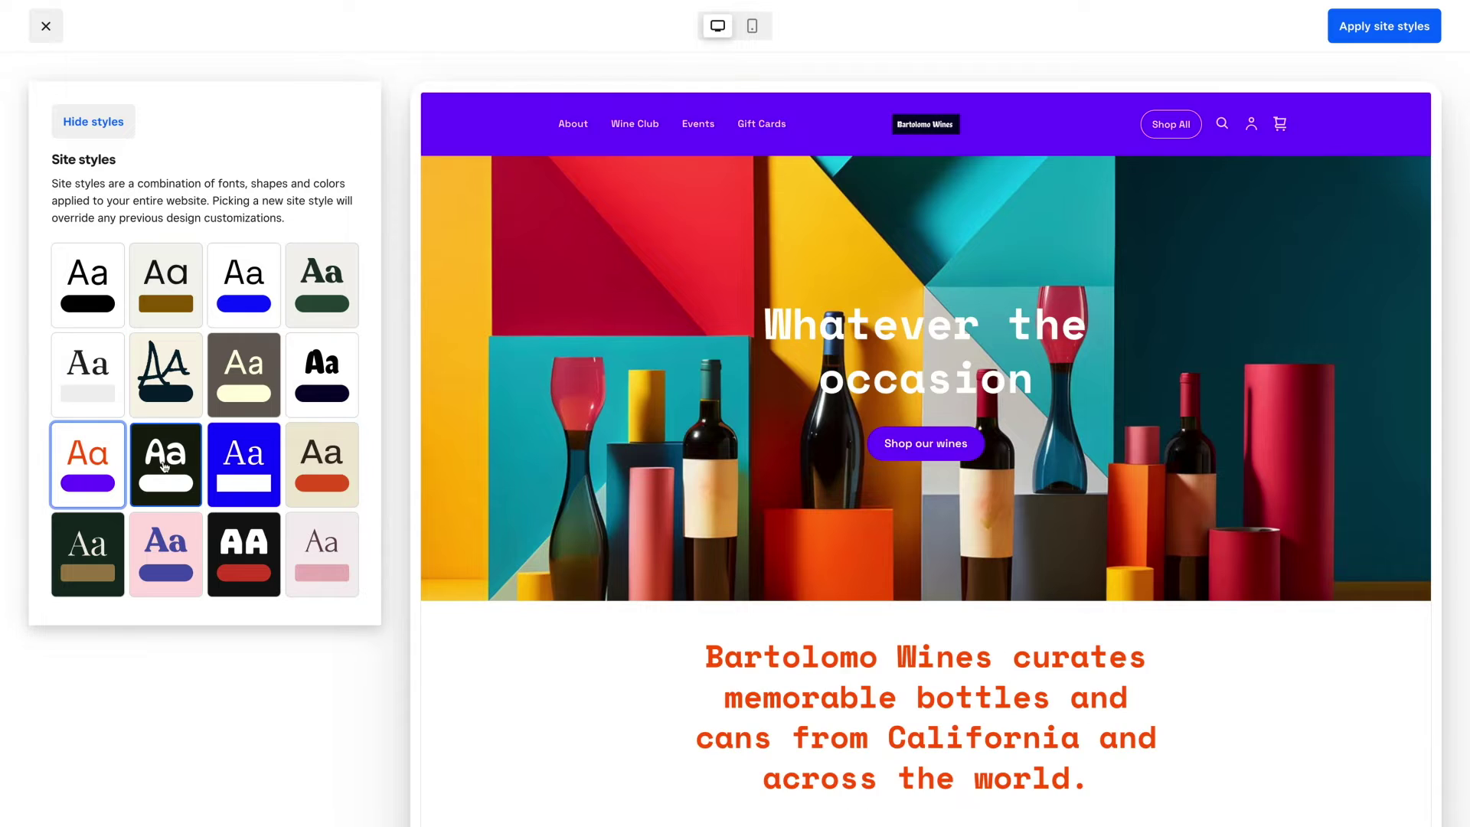
left_click(165, 464)
left_click(243, 464)
left_click(322, 464)
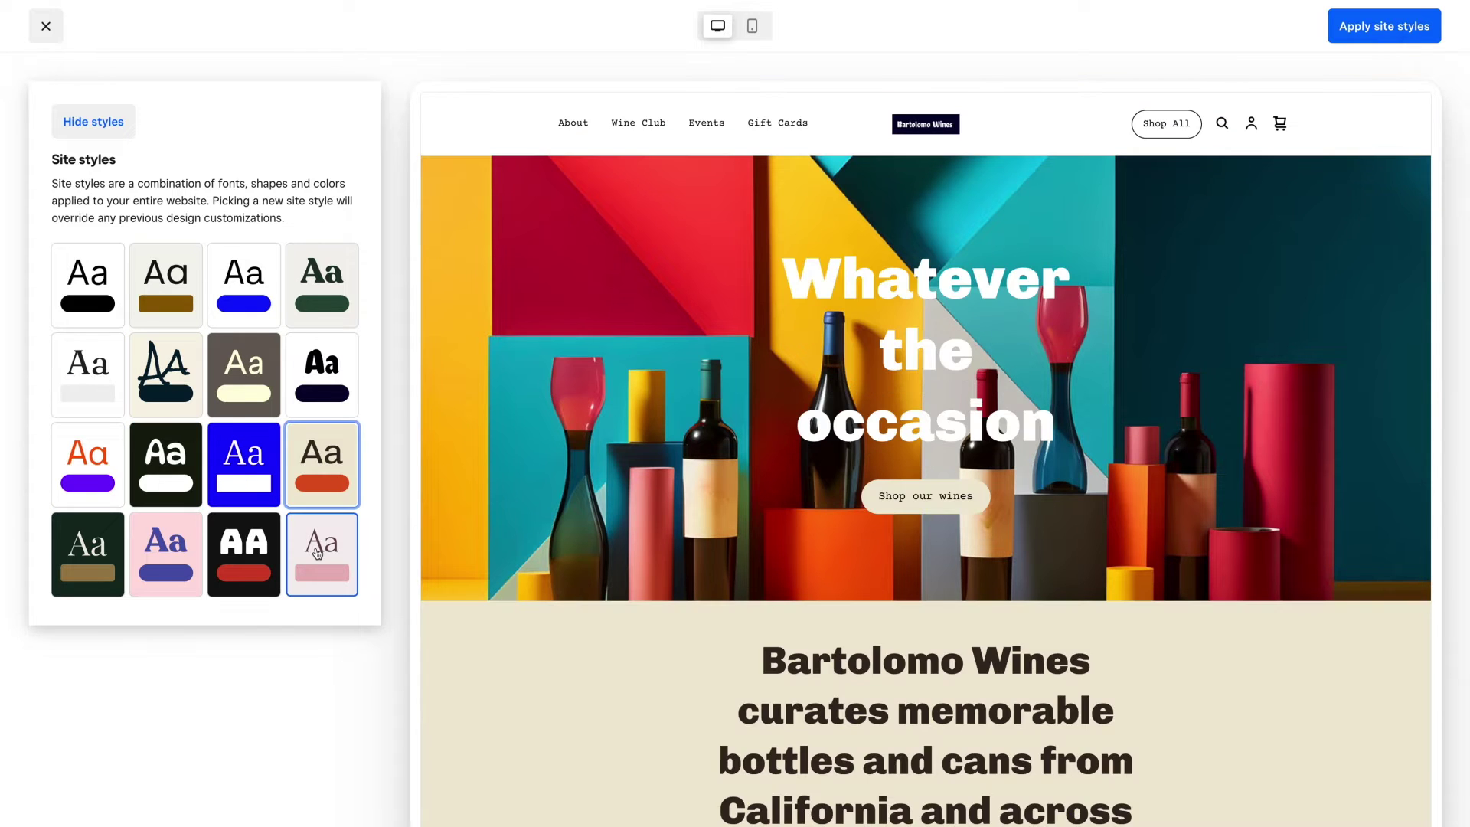
left_click(318, 553)
left_click(245, 553)
left_click(165, 370)
left_click(1384, 25)
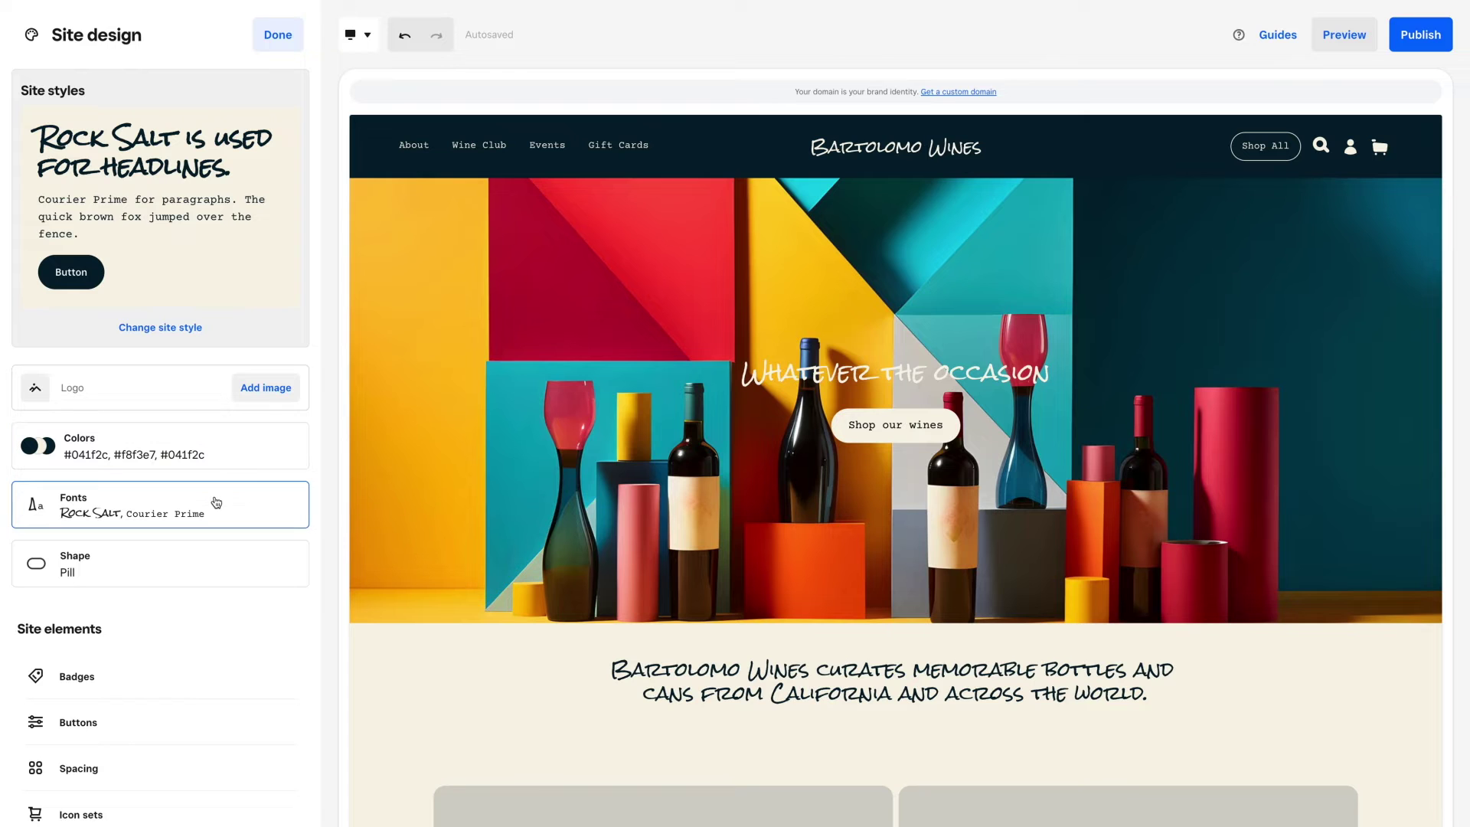
Add lavenderia_logo.png as the site logo and close the design settings
left_click(266, 387)
left_click(620, 332)
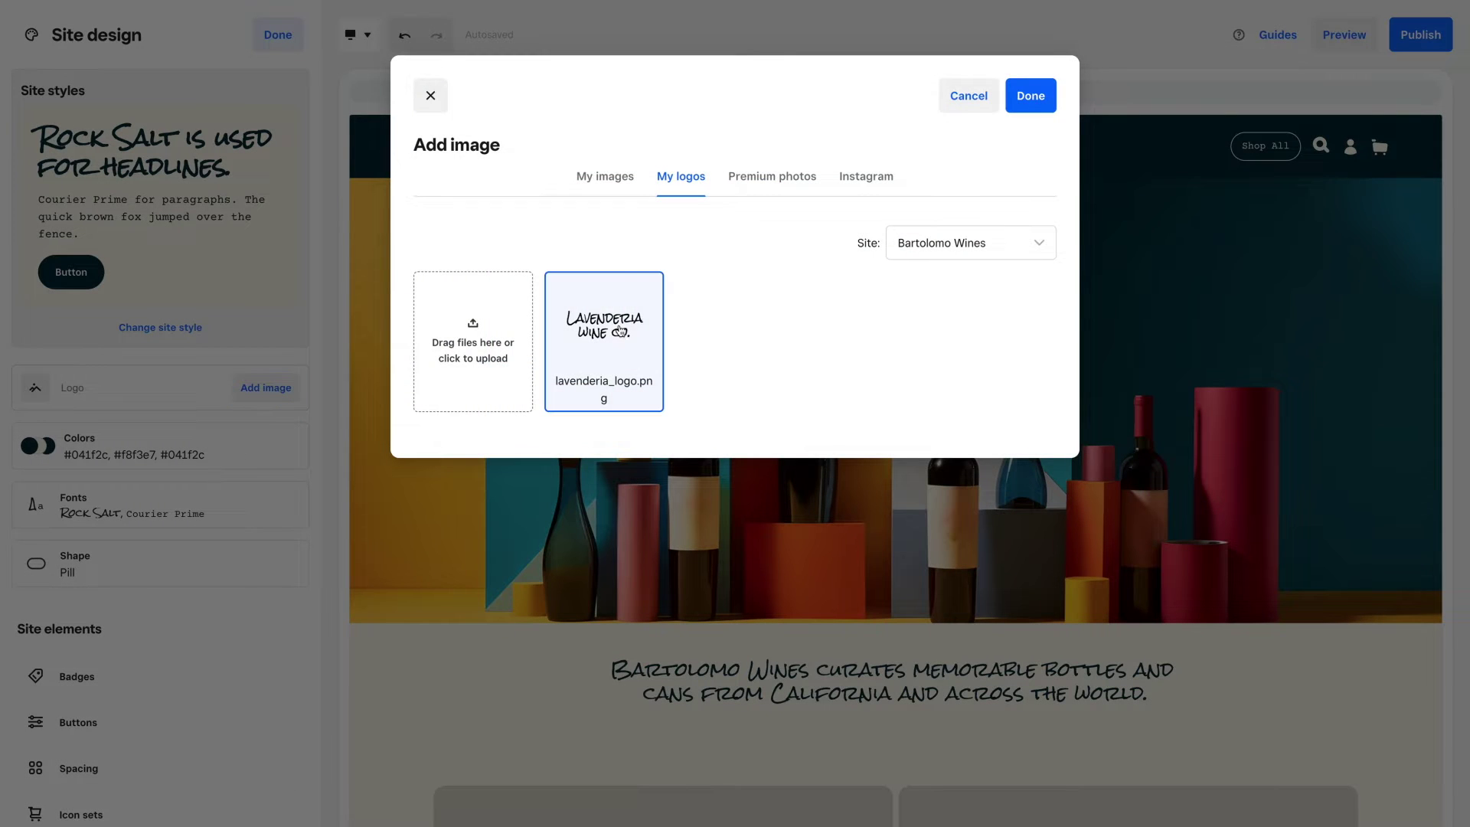
left_click(1026, 99)
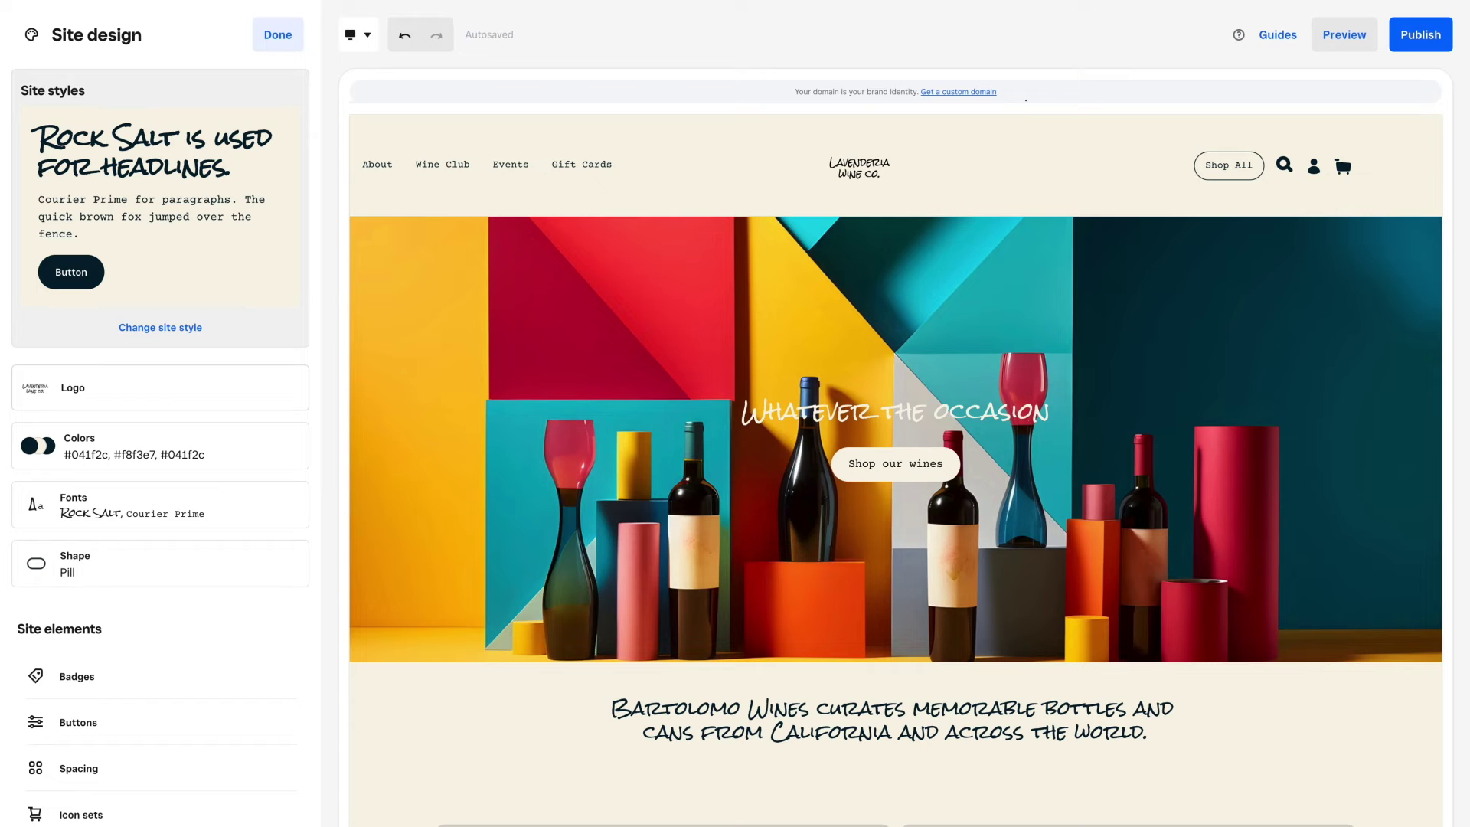
left_click(277, 34)
Replace the main banner background with WINEGIF3.gif and retitle the headline 'For Every Occasion'
left_click(133, 209)
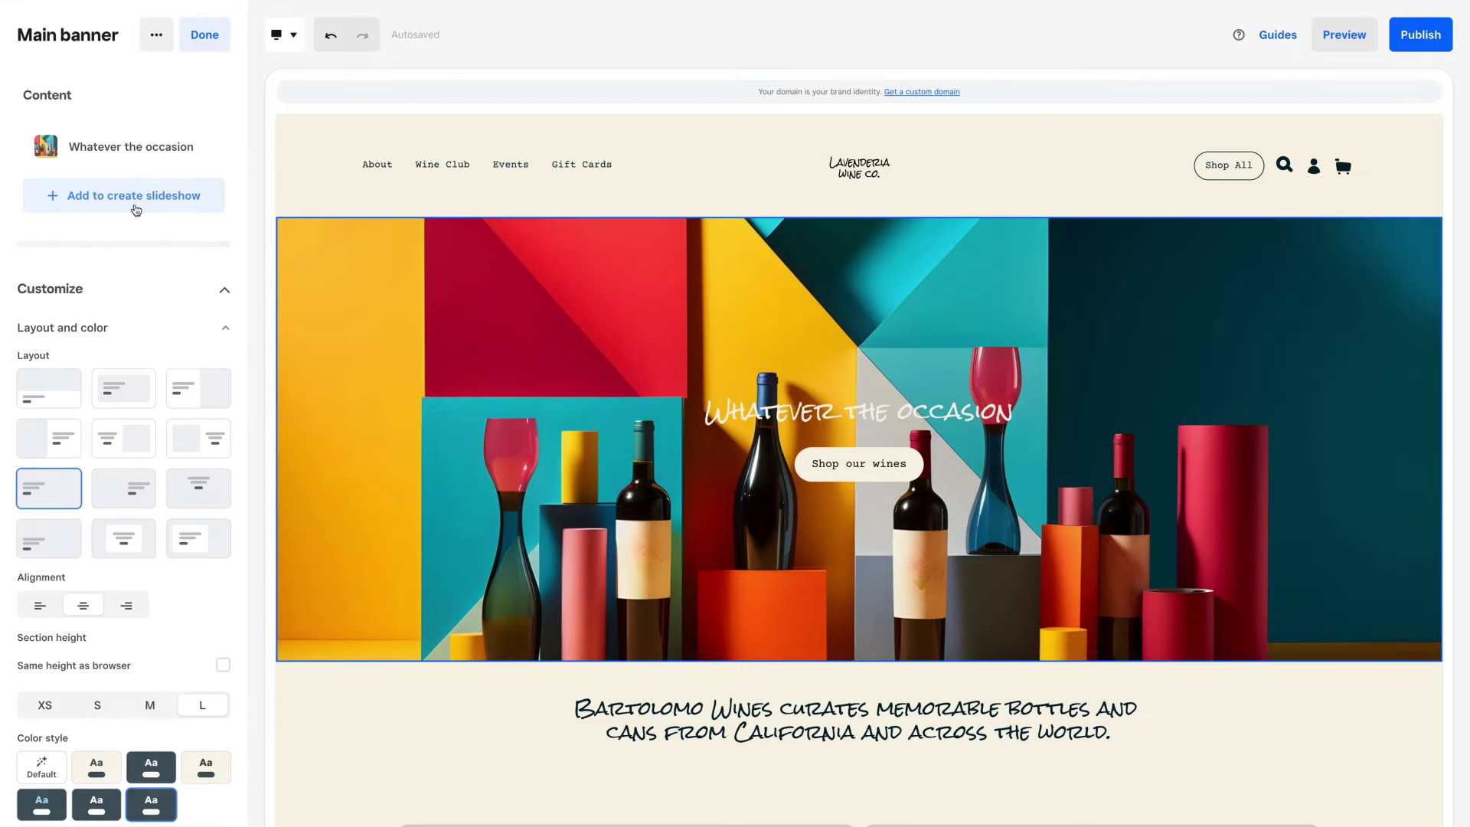
left_click(160, 155)
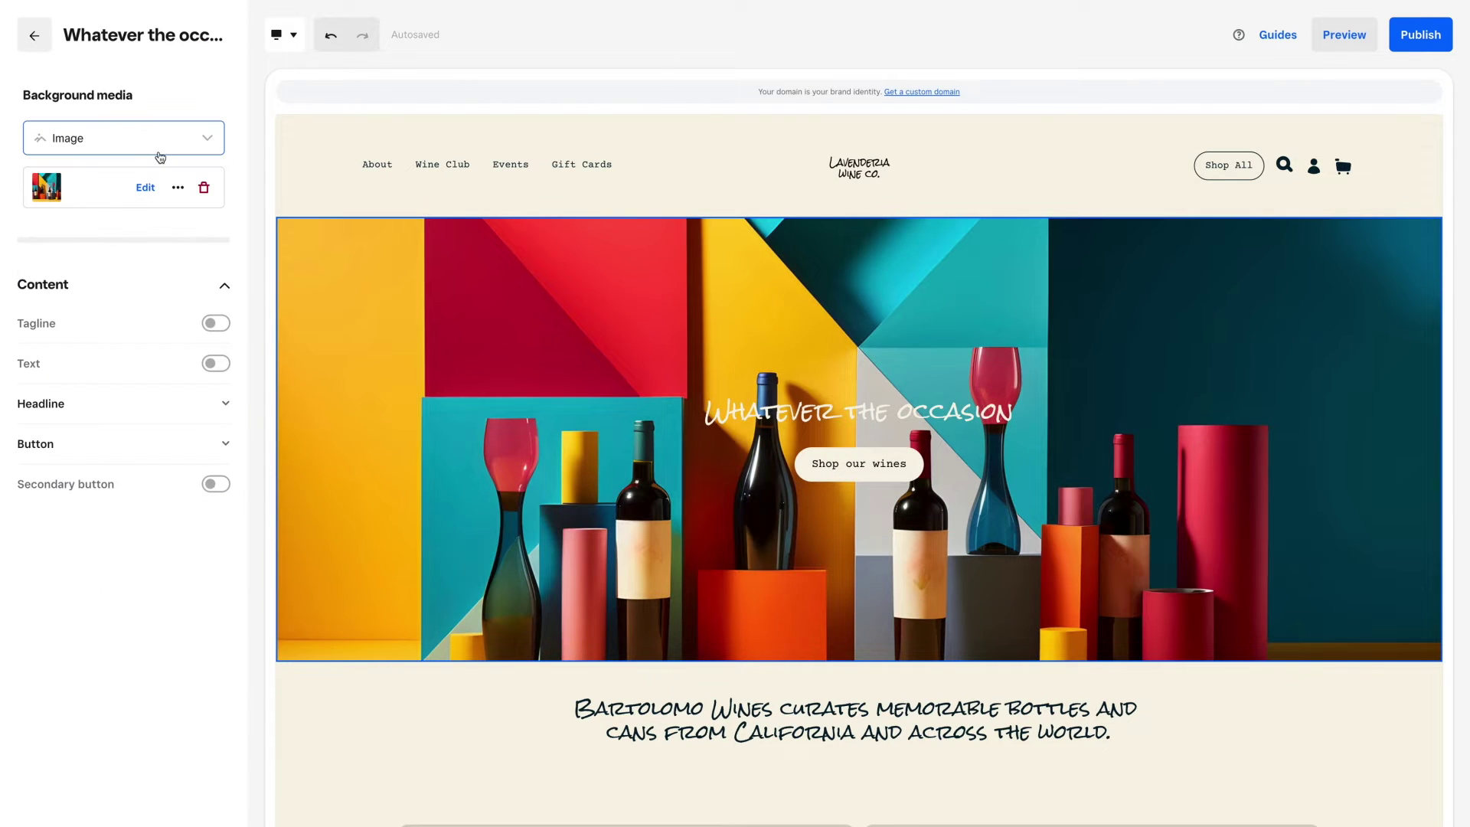
left_click(178, 187)
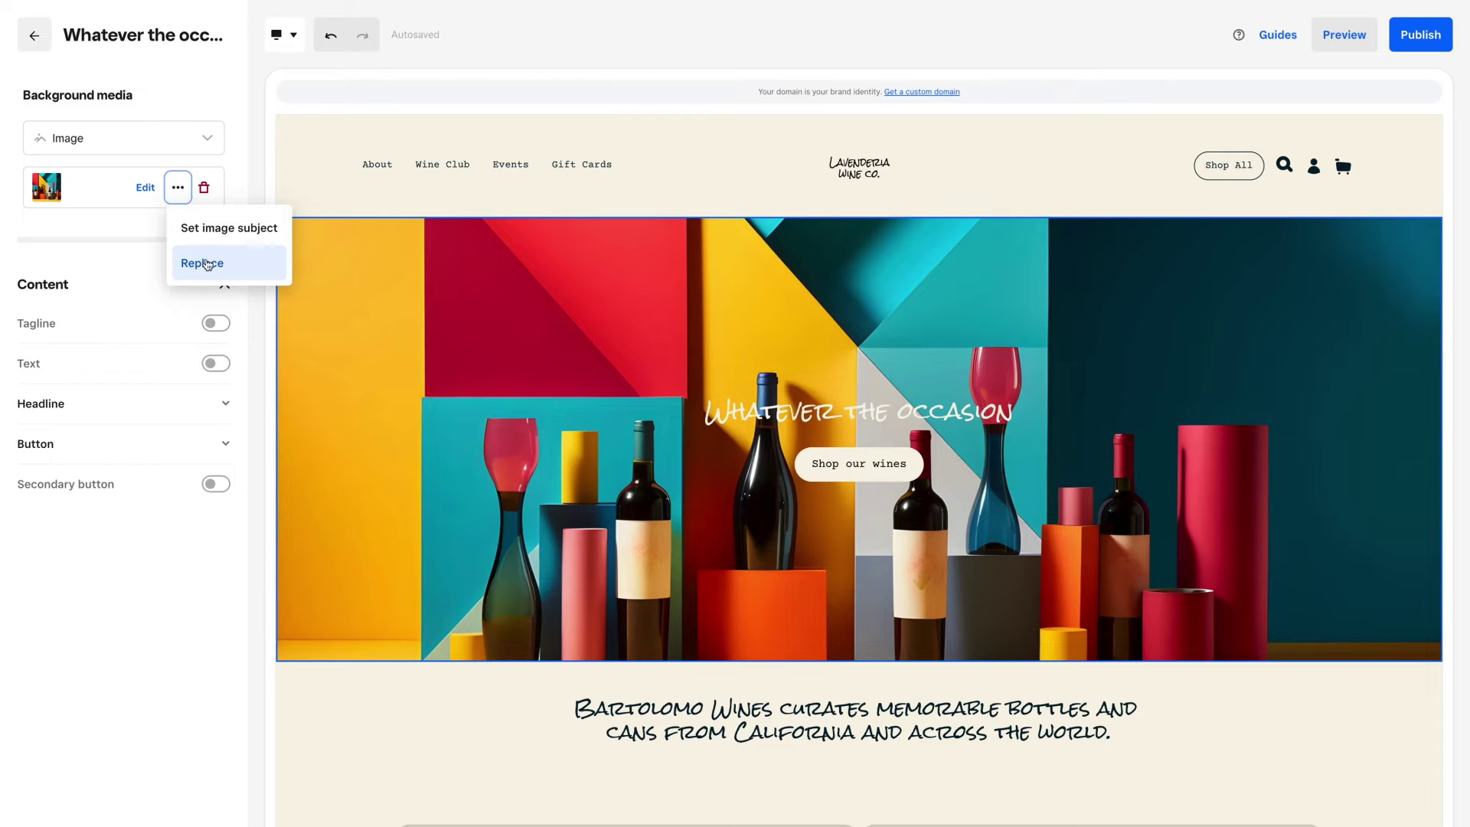
left_click(207, 263)
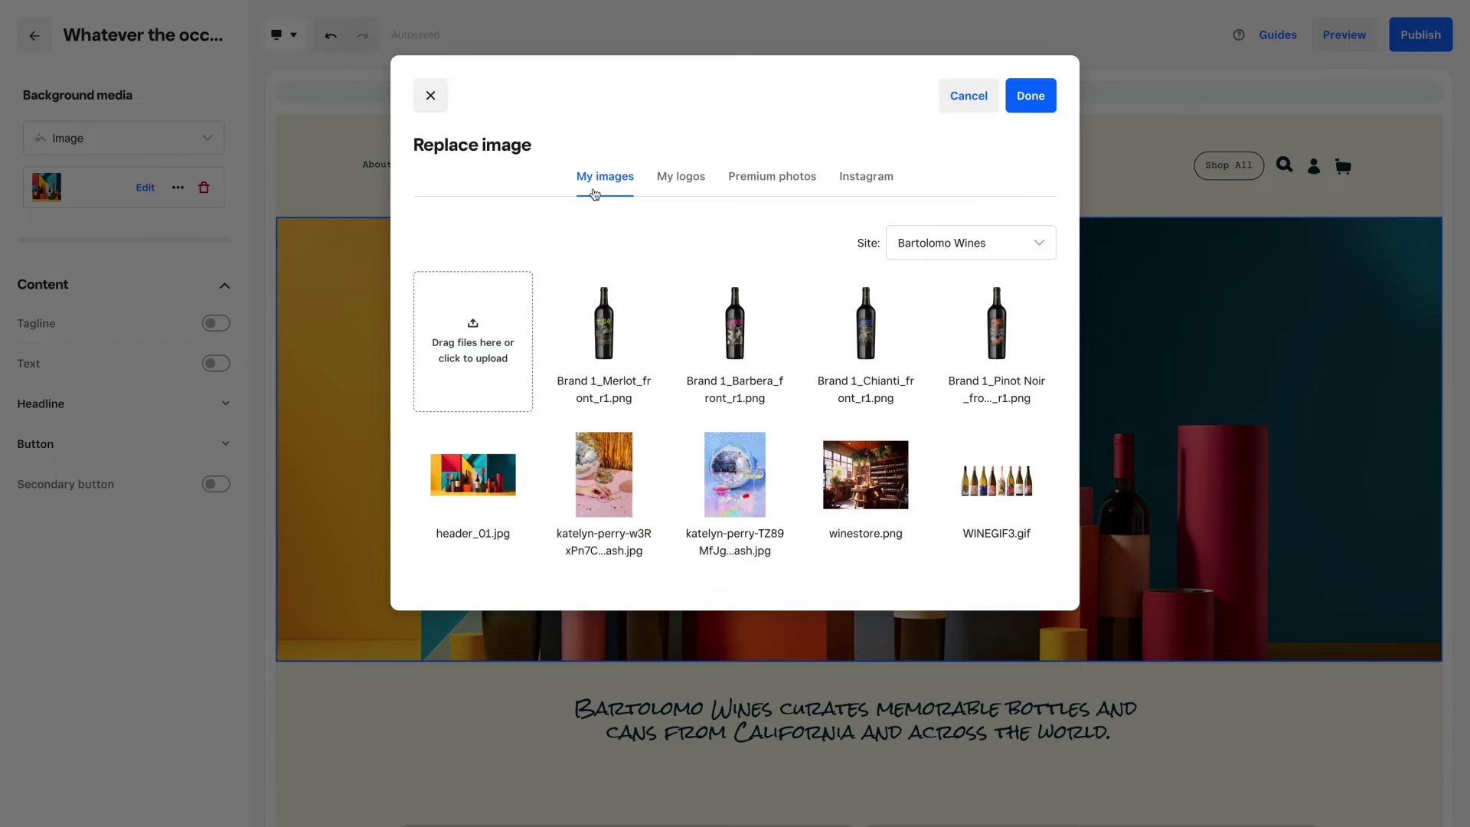
left_click(779, 181)
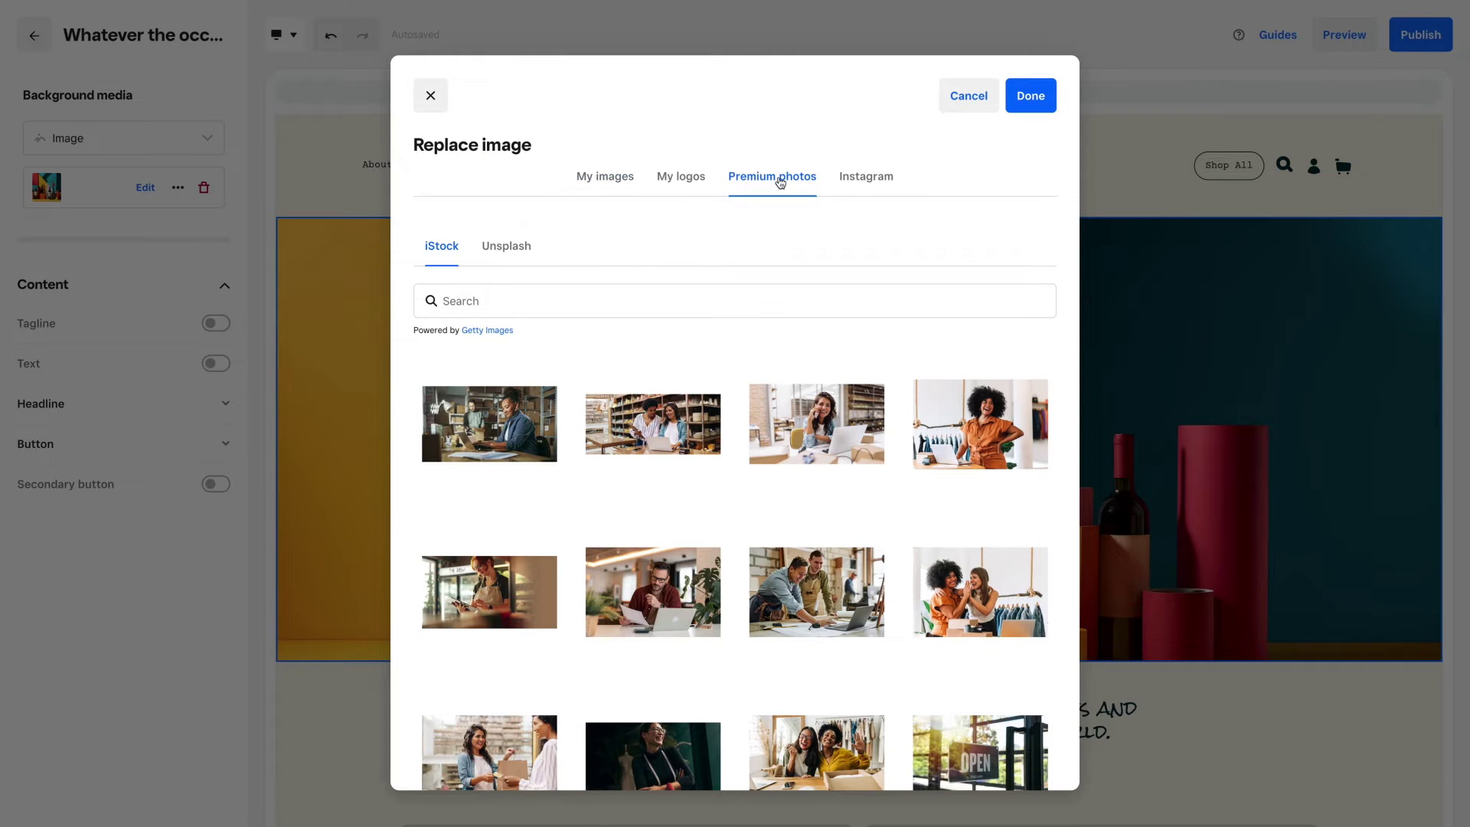
left_click(590, 181)
left_click(995, 491)
left_click(1031, 97)
triple_click(856, 409)
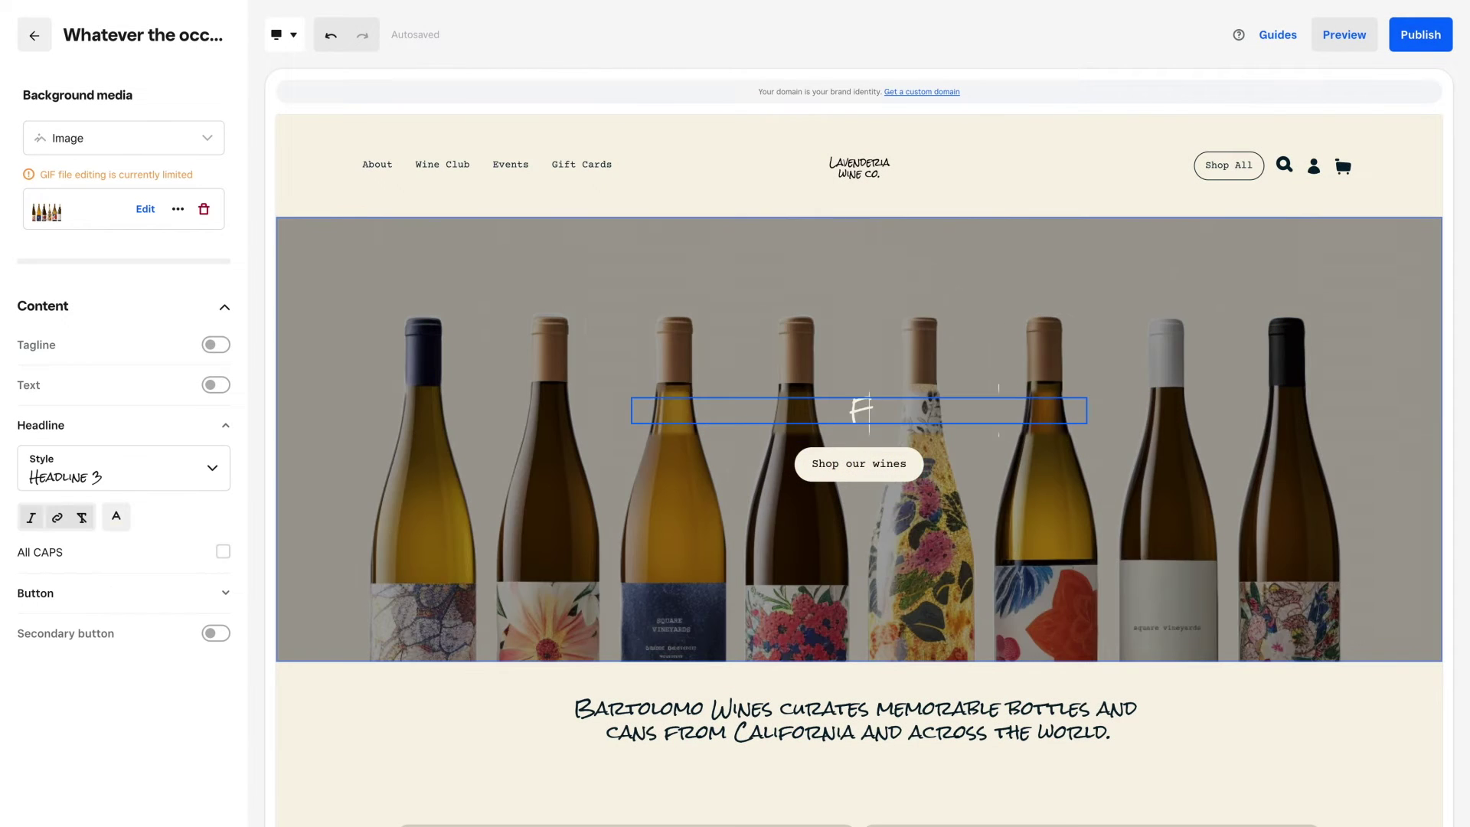
type("For Every Occasion")
left_click(1343, 35)
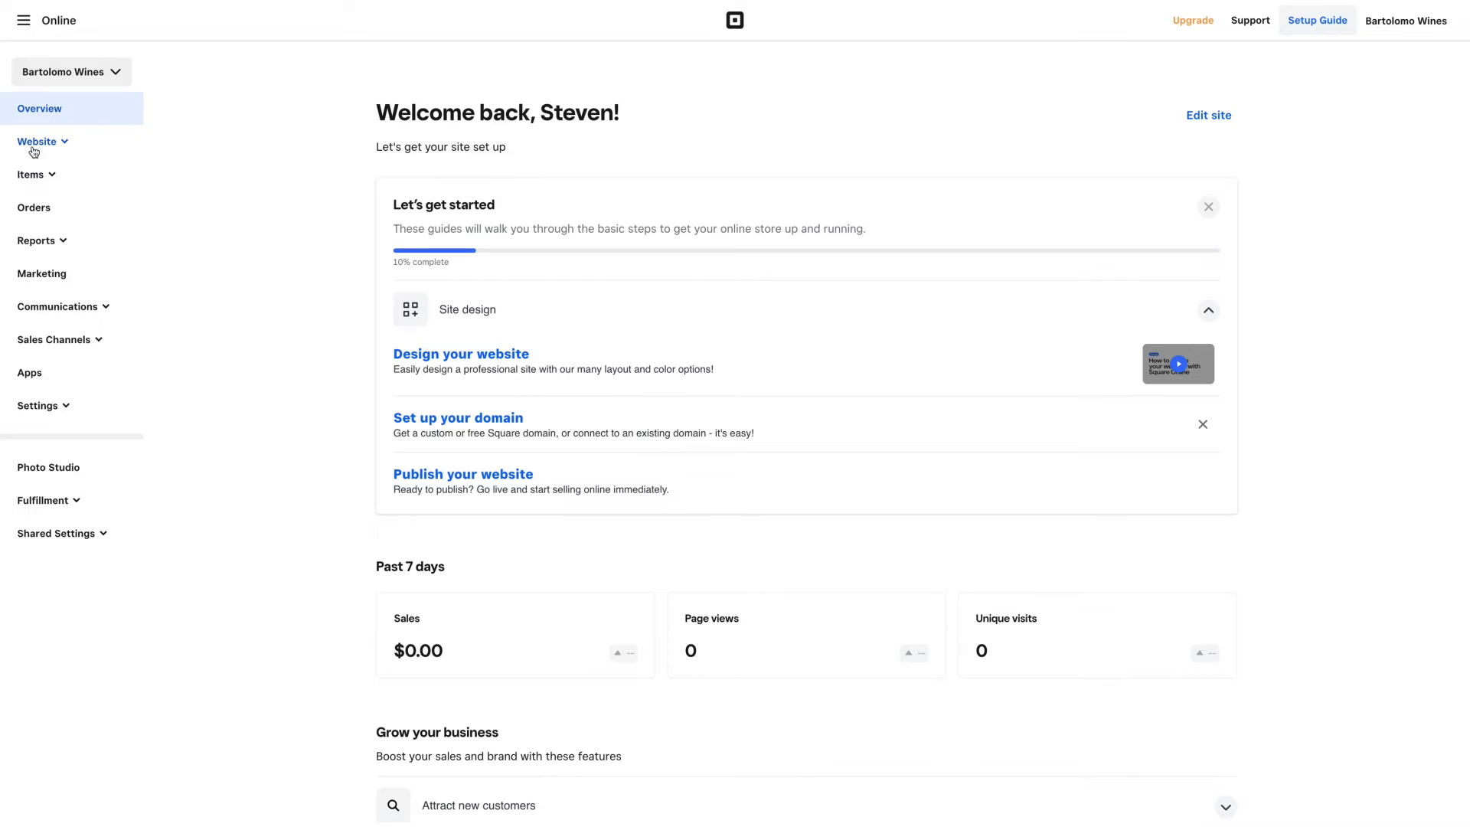
Make the site visible to search engines in Website > SEO settings
left_click(33, 144)
left_click(32, 239)
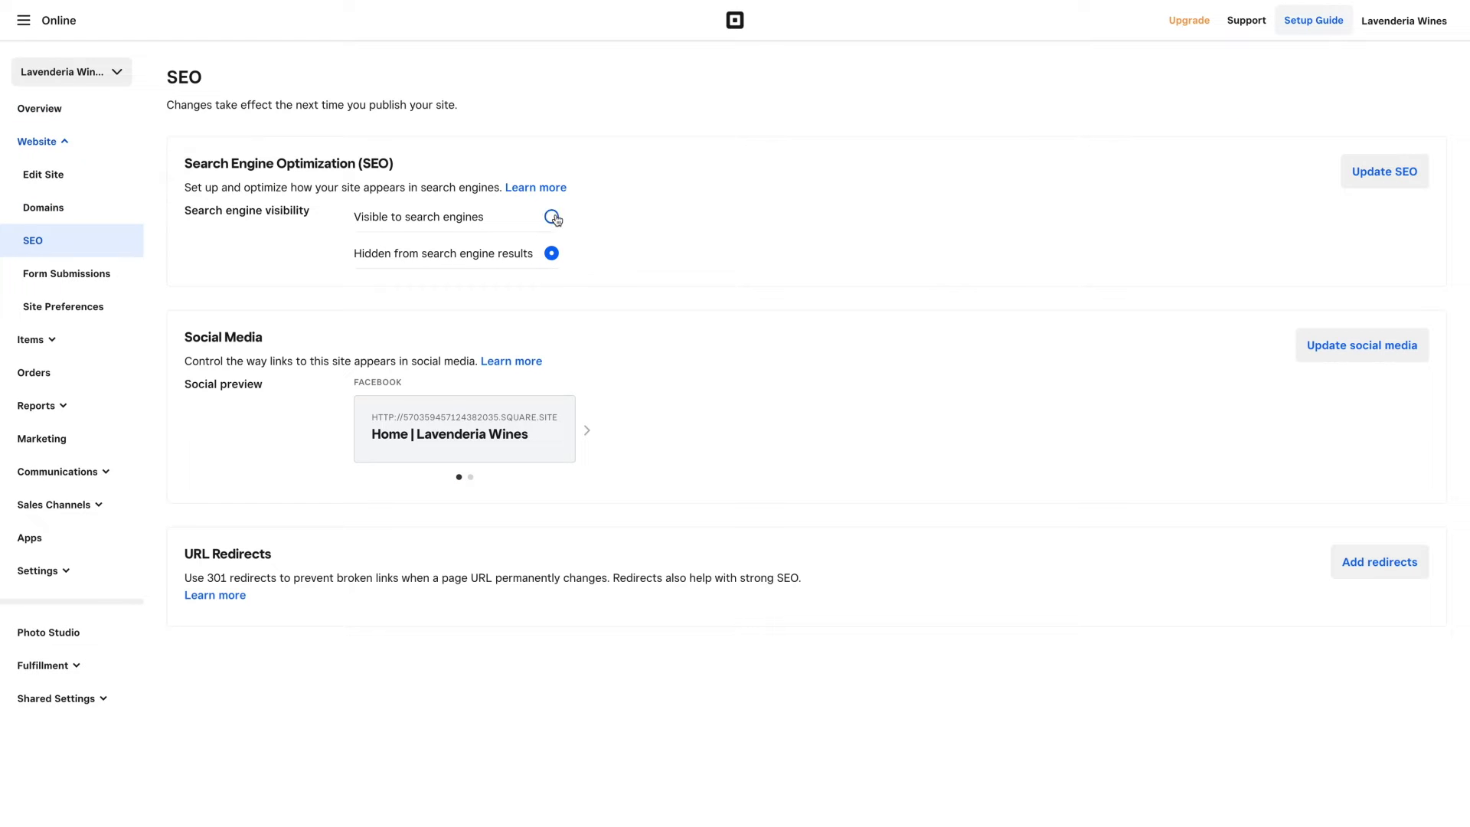
left_click(552, 217)
left_click(1406, 185)
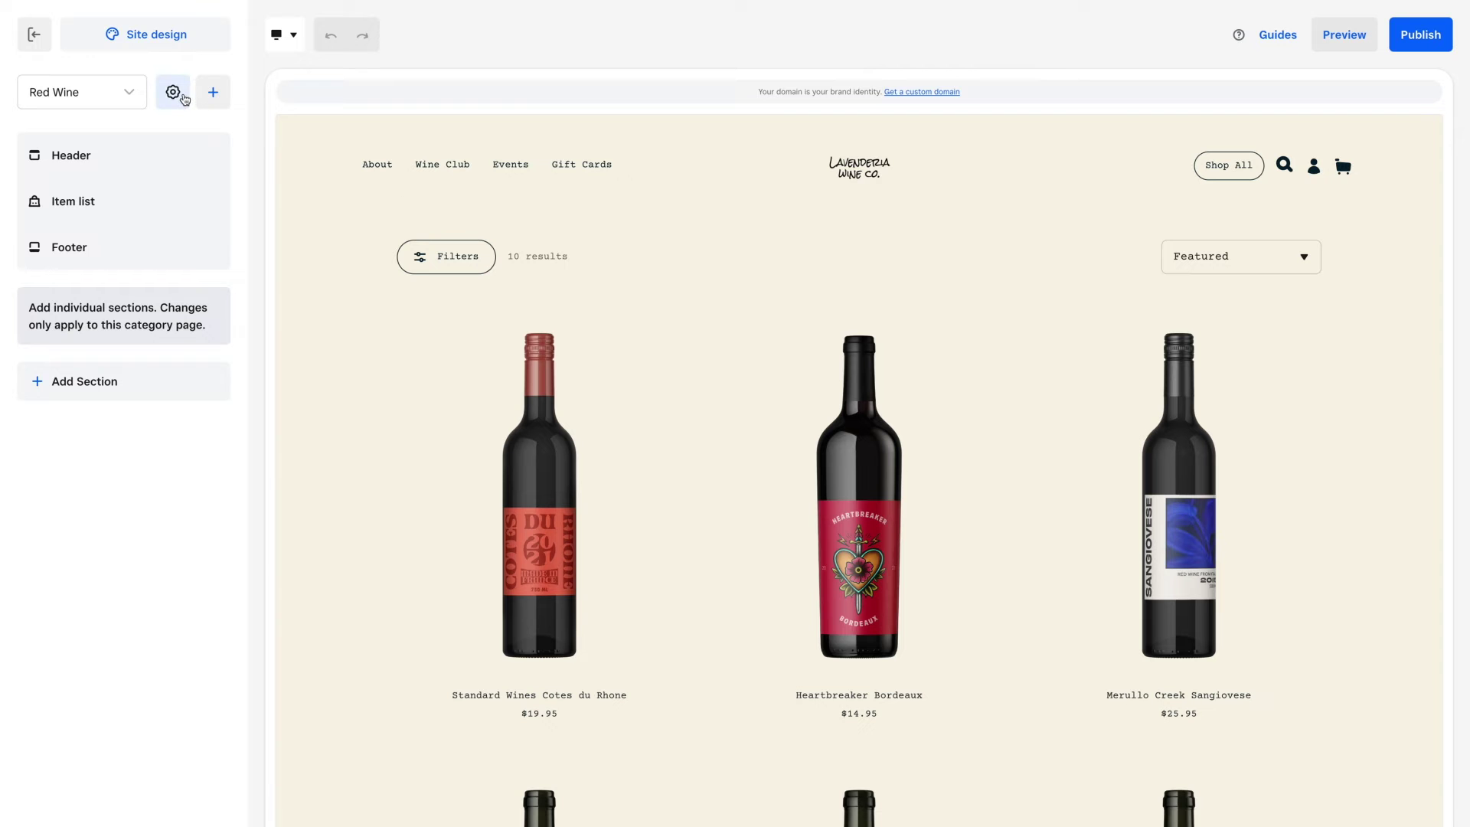
Open the Red Wine page settings on the SEO tab
left_click(182, 99)
left_click(138, 136)
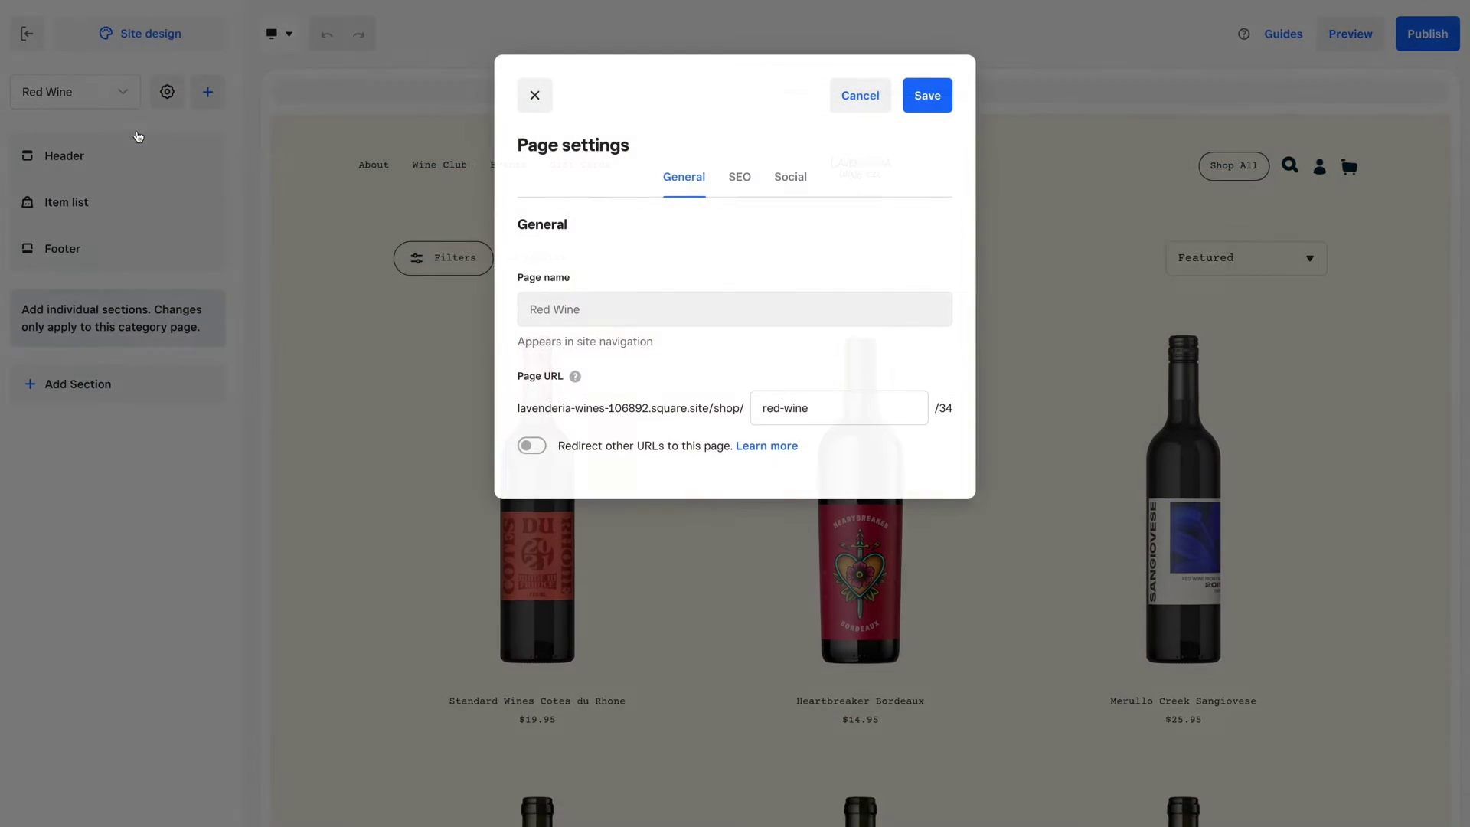
left_click(734, 202)
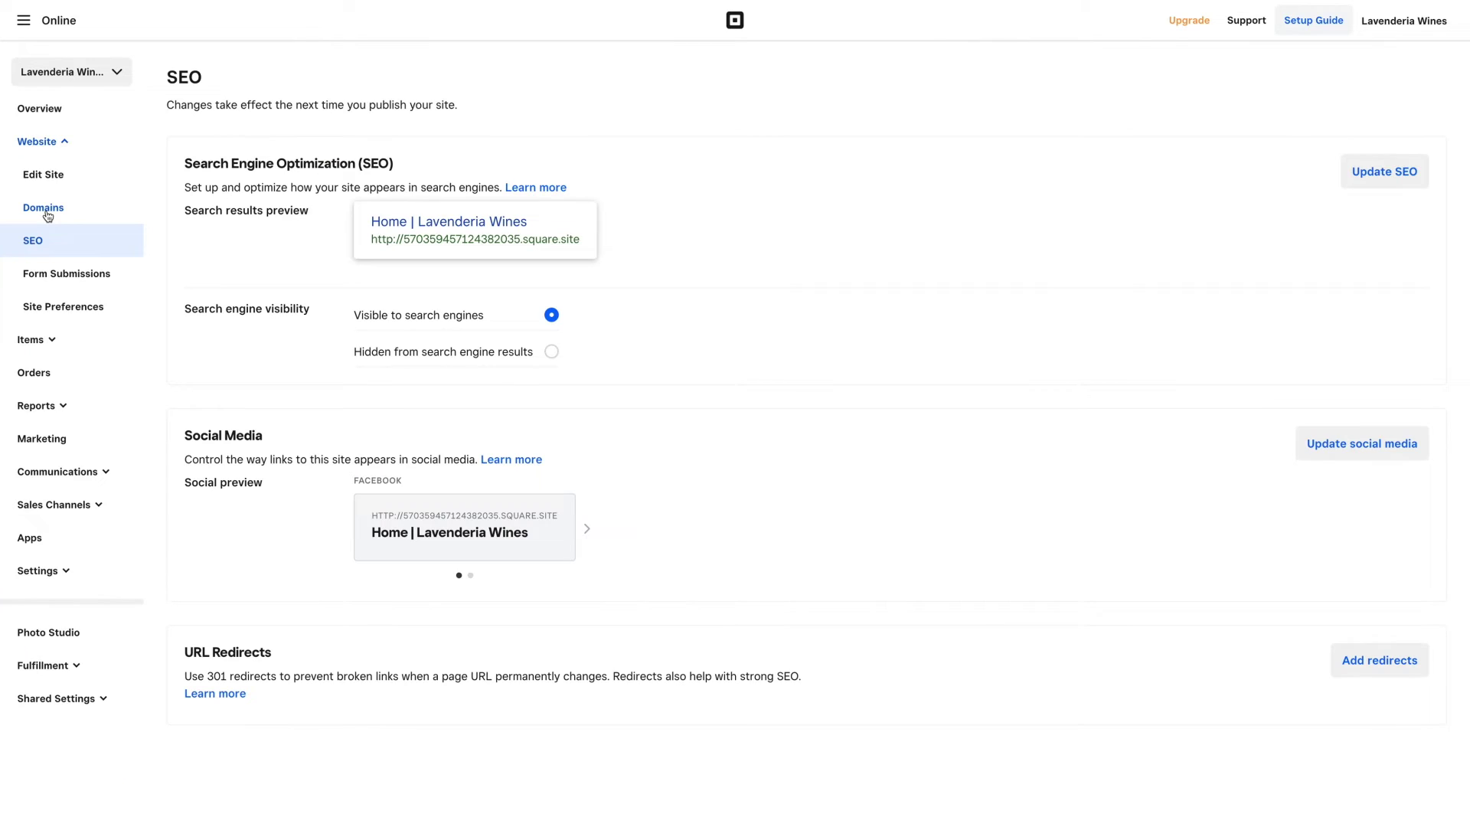
Change the free Square subdomain to lavenderia-wines-106892.square.site from the Domains list
left_click(43, 208)
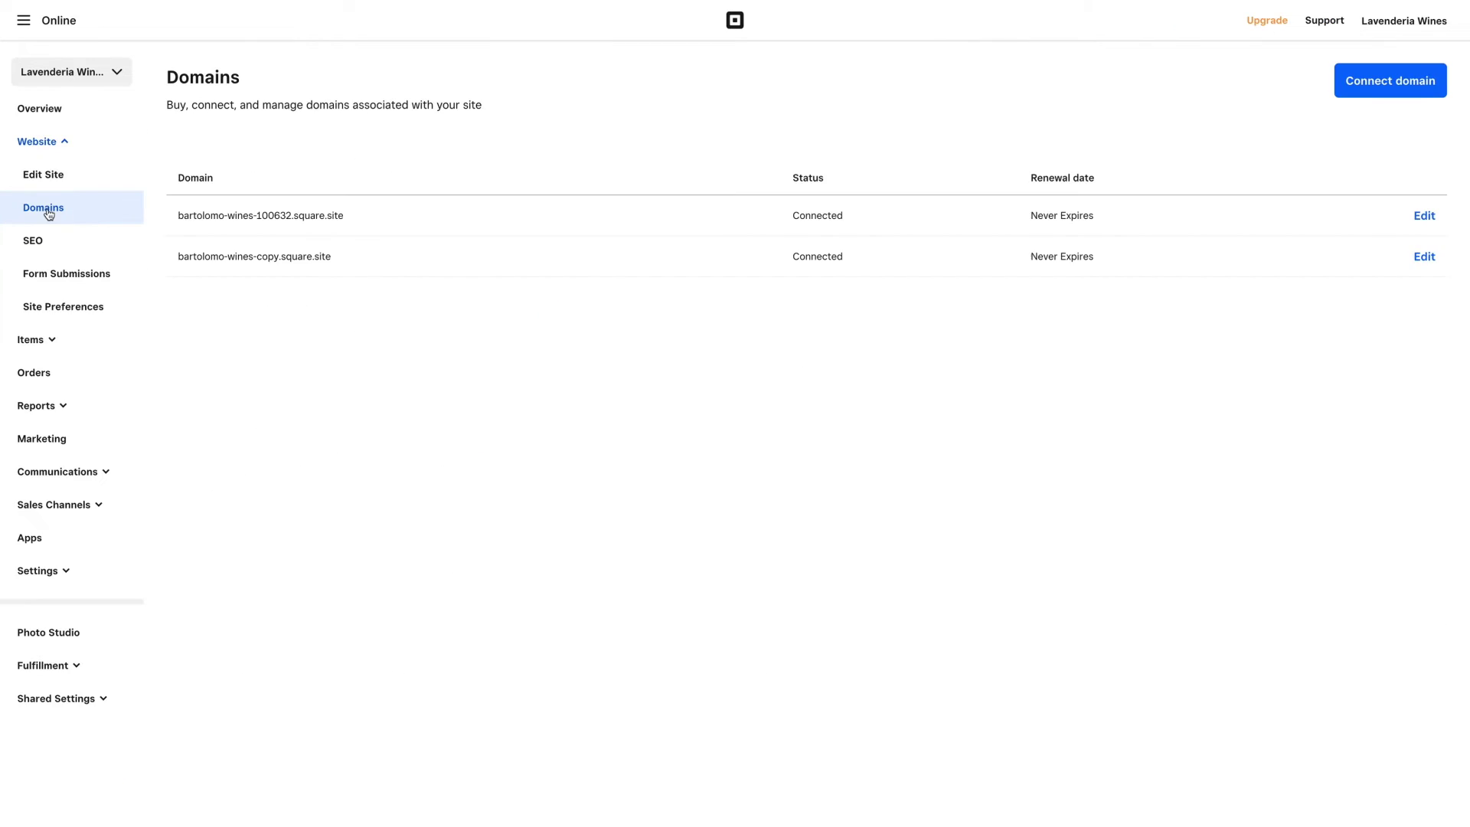
left_click(1372, 82)
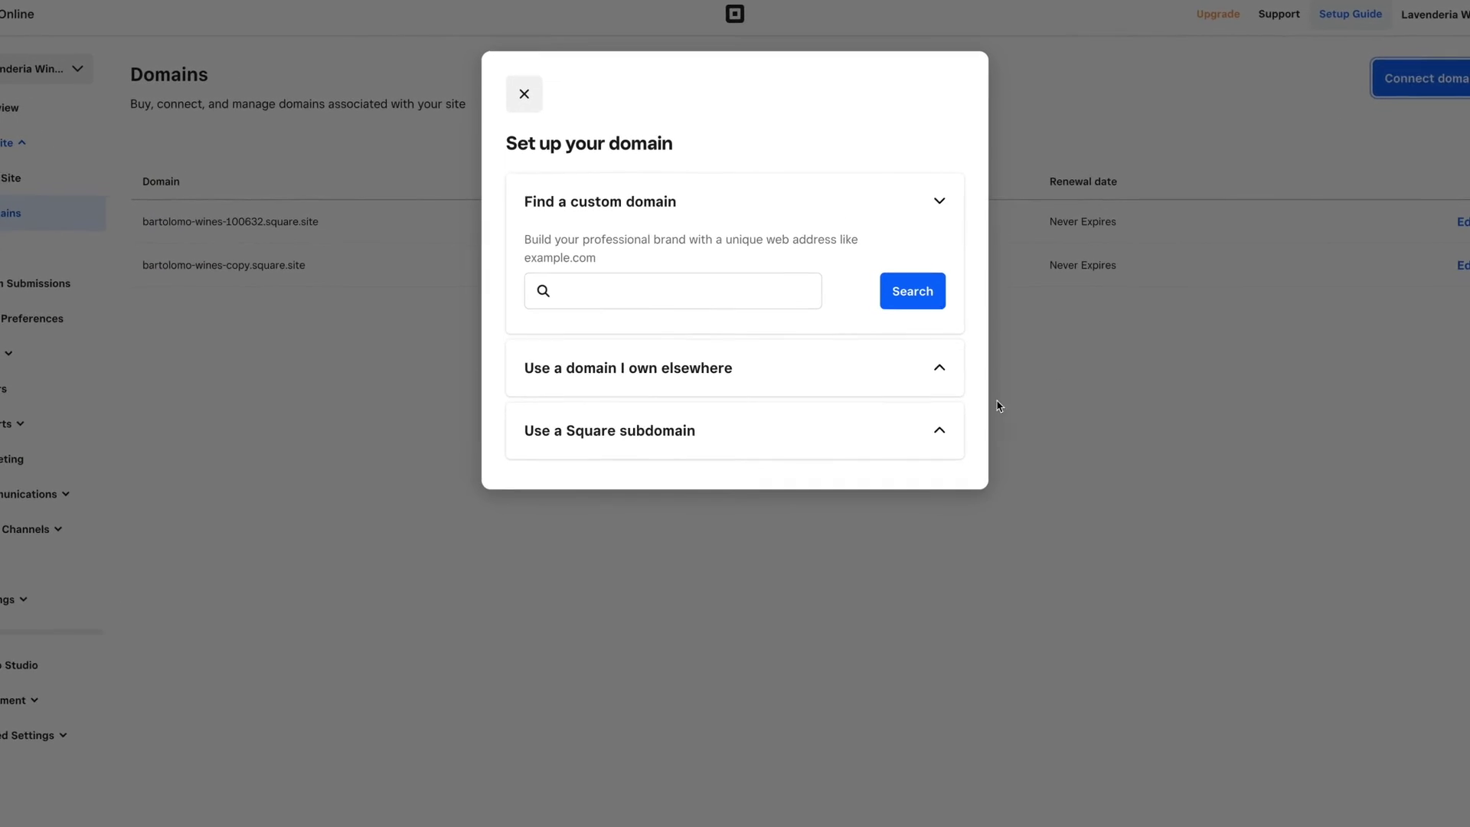
left_click(927, 356)
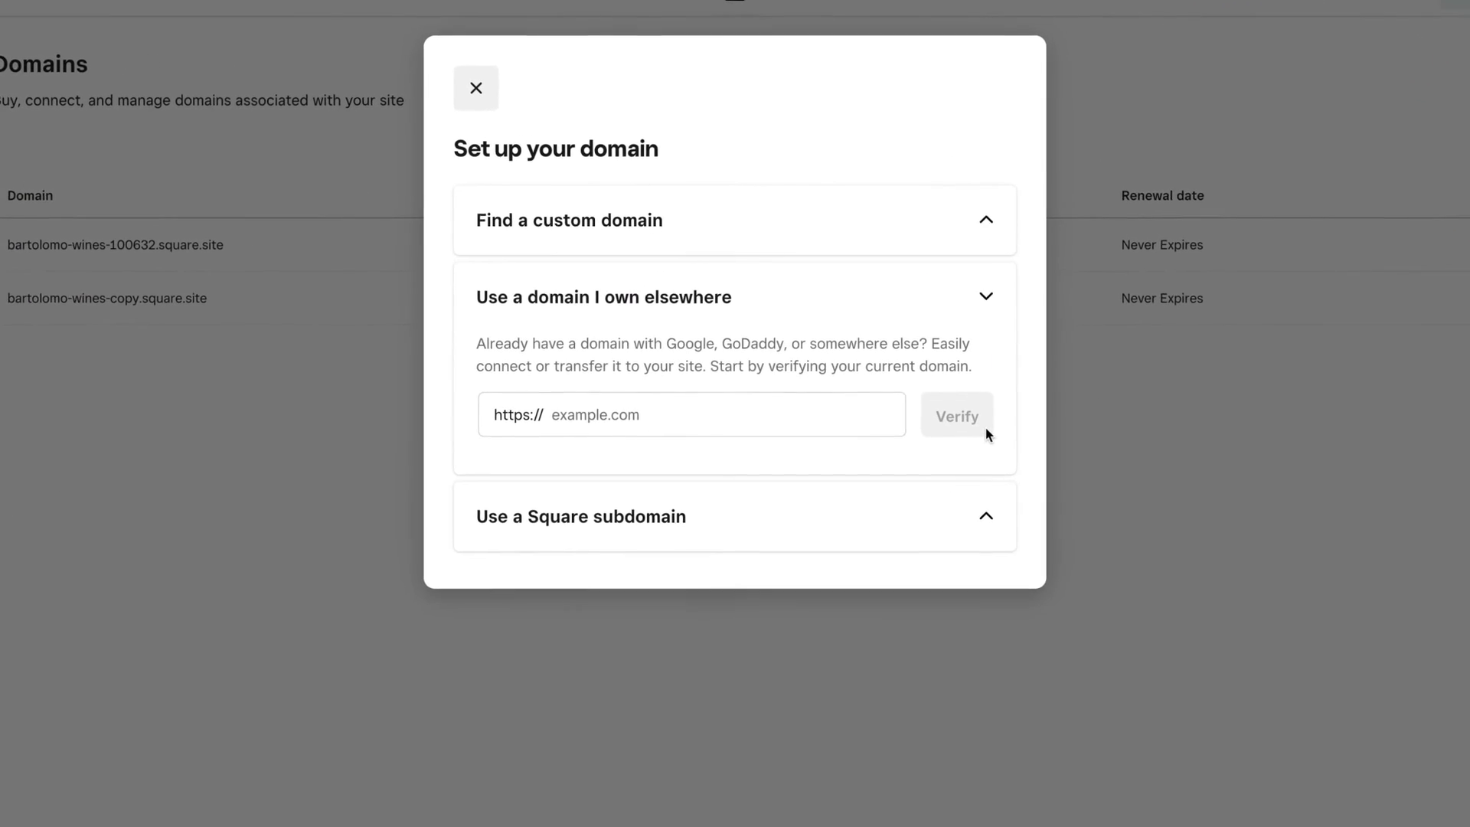
left_click(996, 531)
left_click(978, 482)
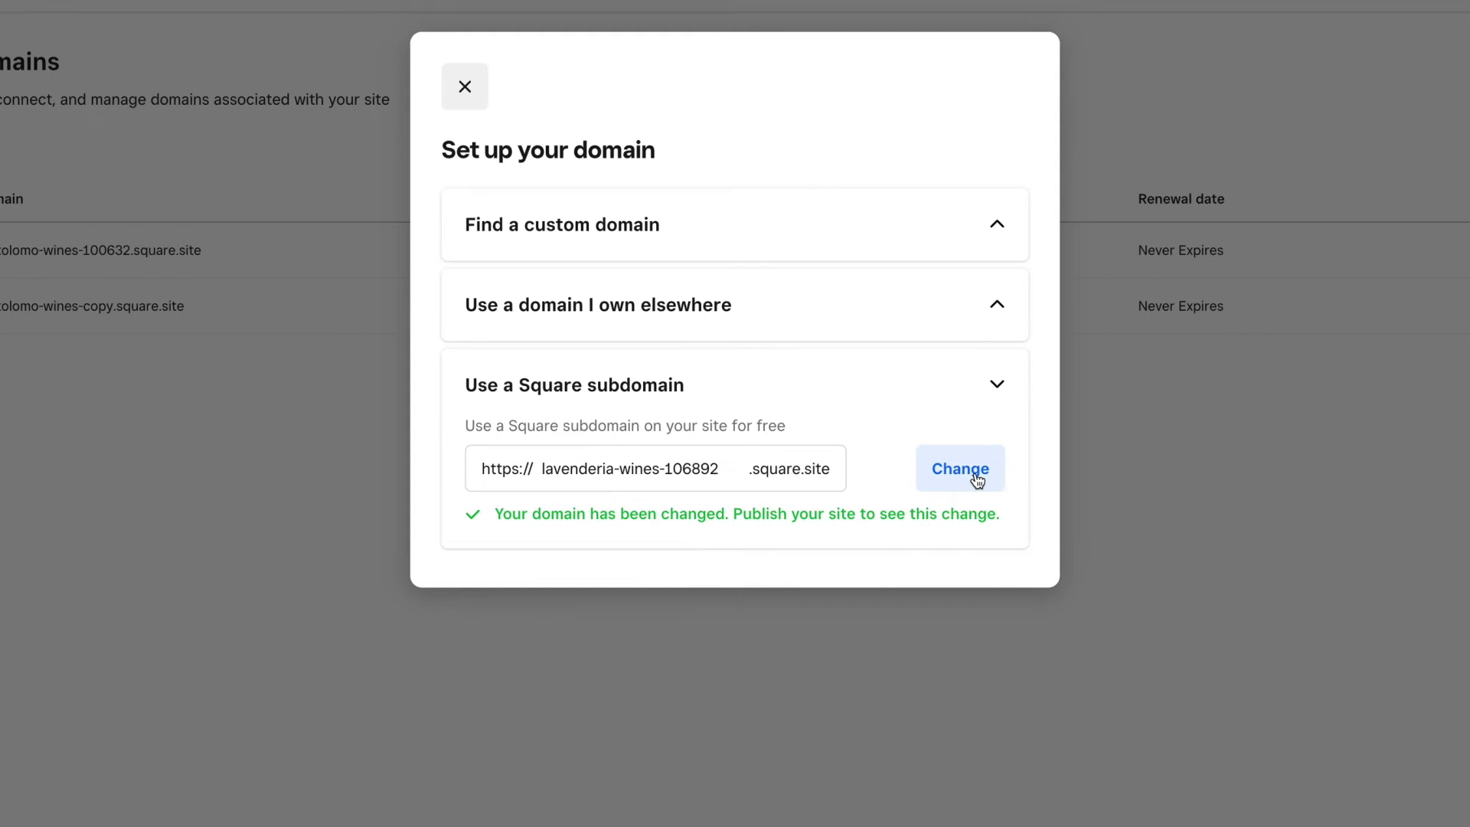
left_click(450, 526)
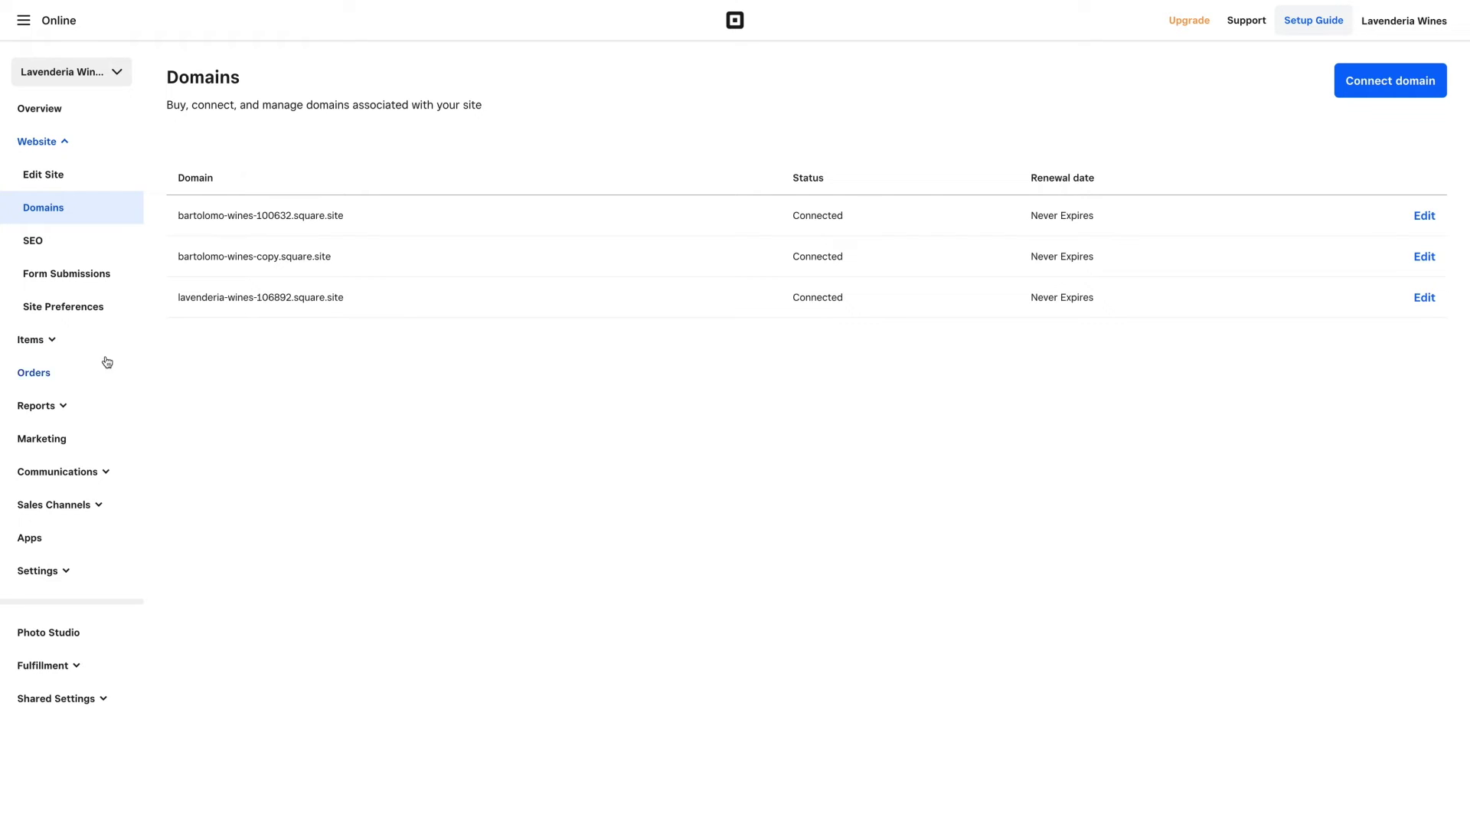
Edit the site icon in Site Preferences and upload a new favicon image
left_click(84, 308)
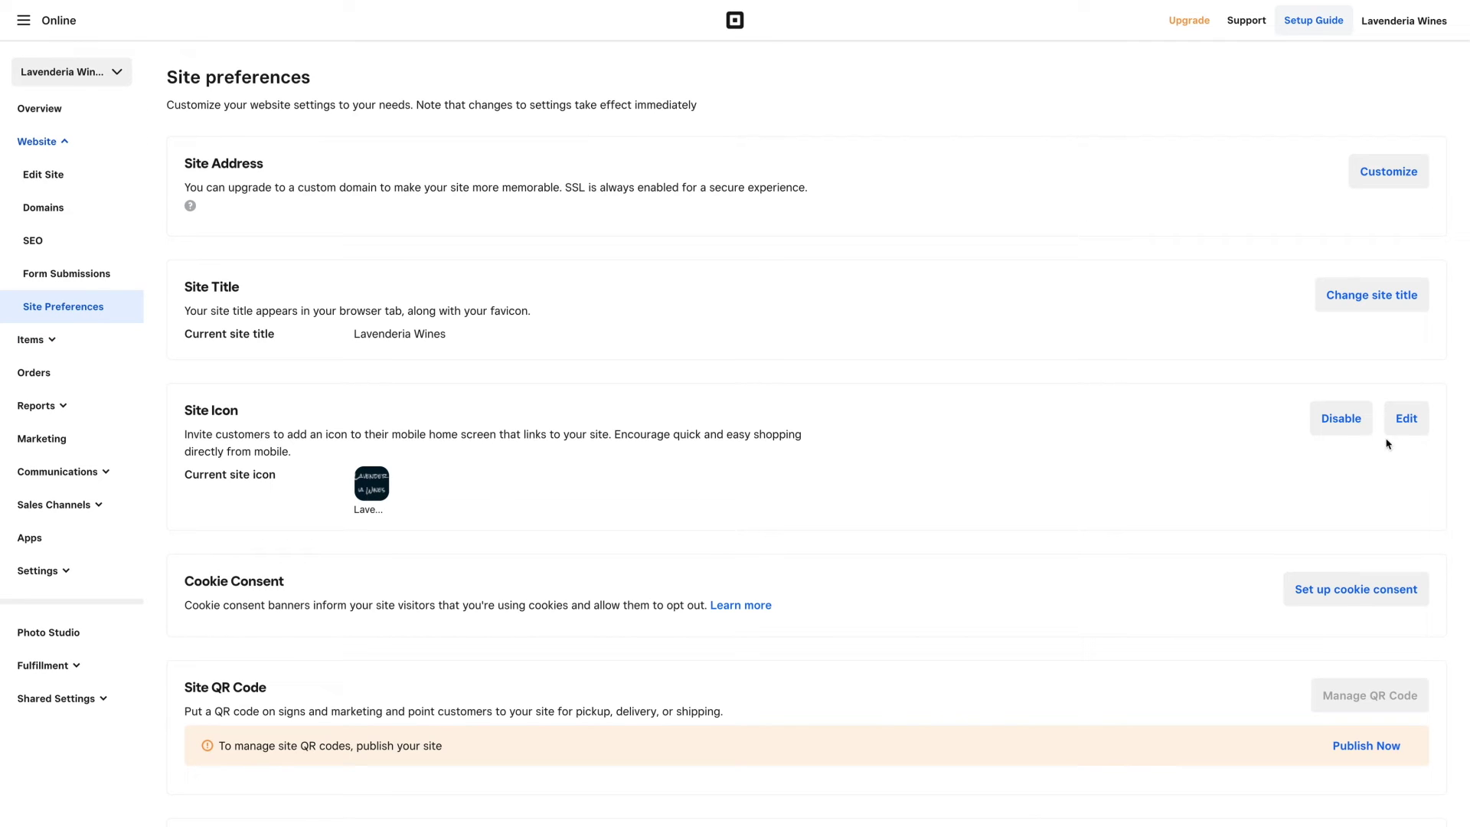
left_click(1404, 421)
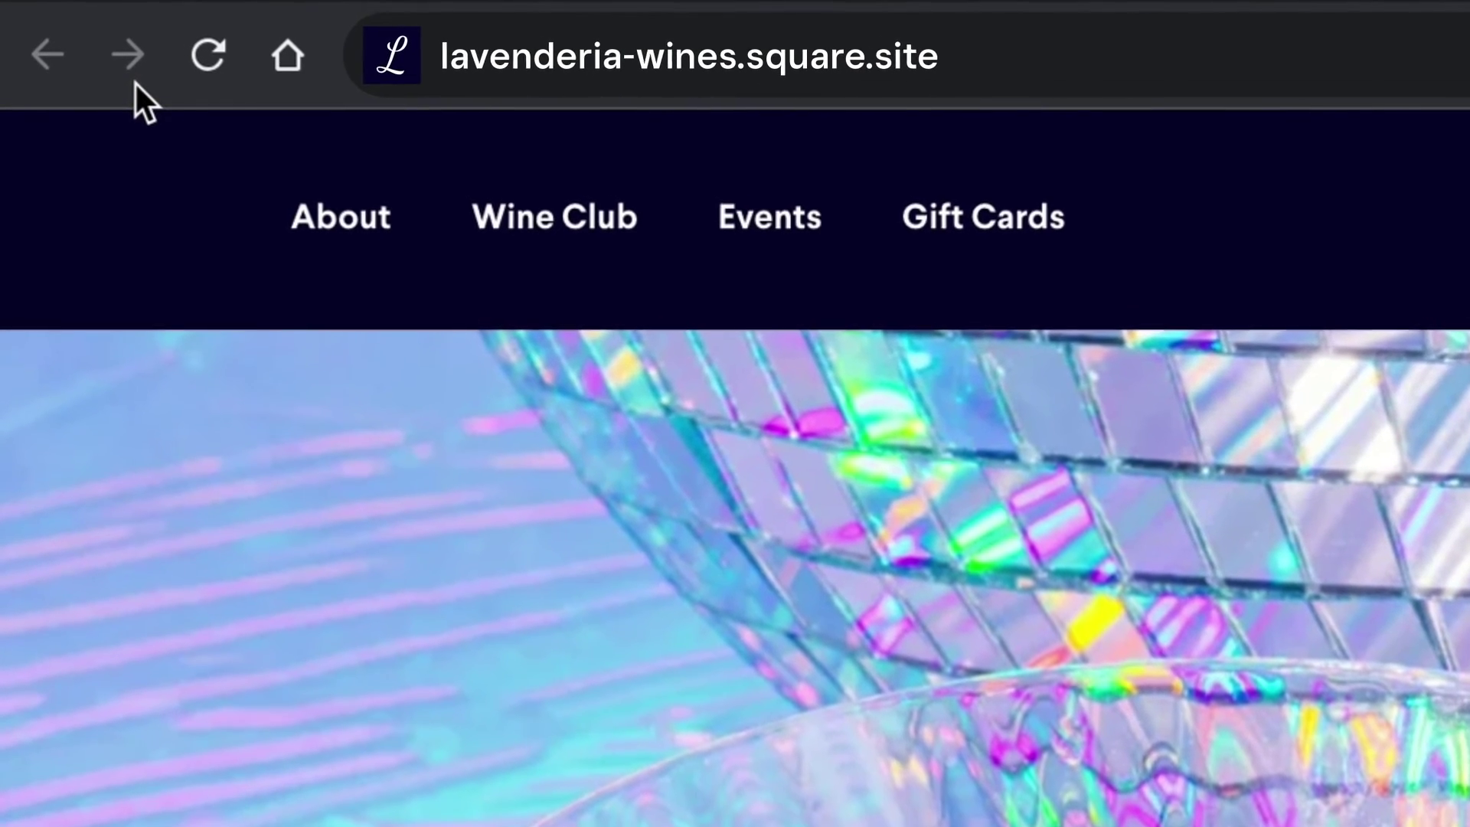
scroll(735, 414, "down", 5)
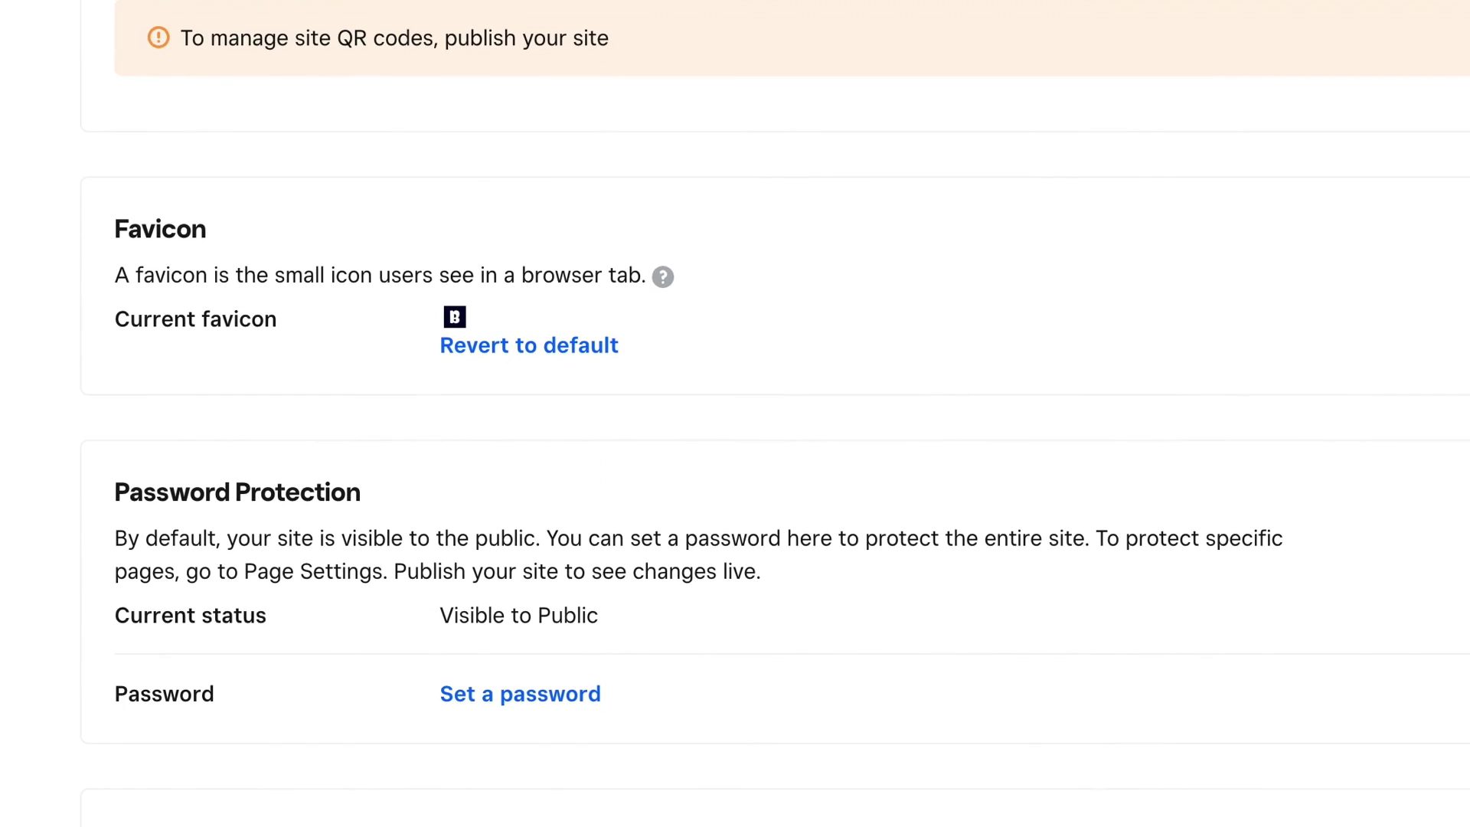
left_click(1248, 257)
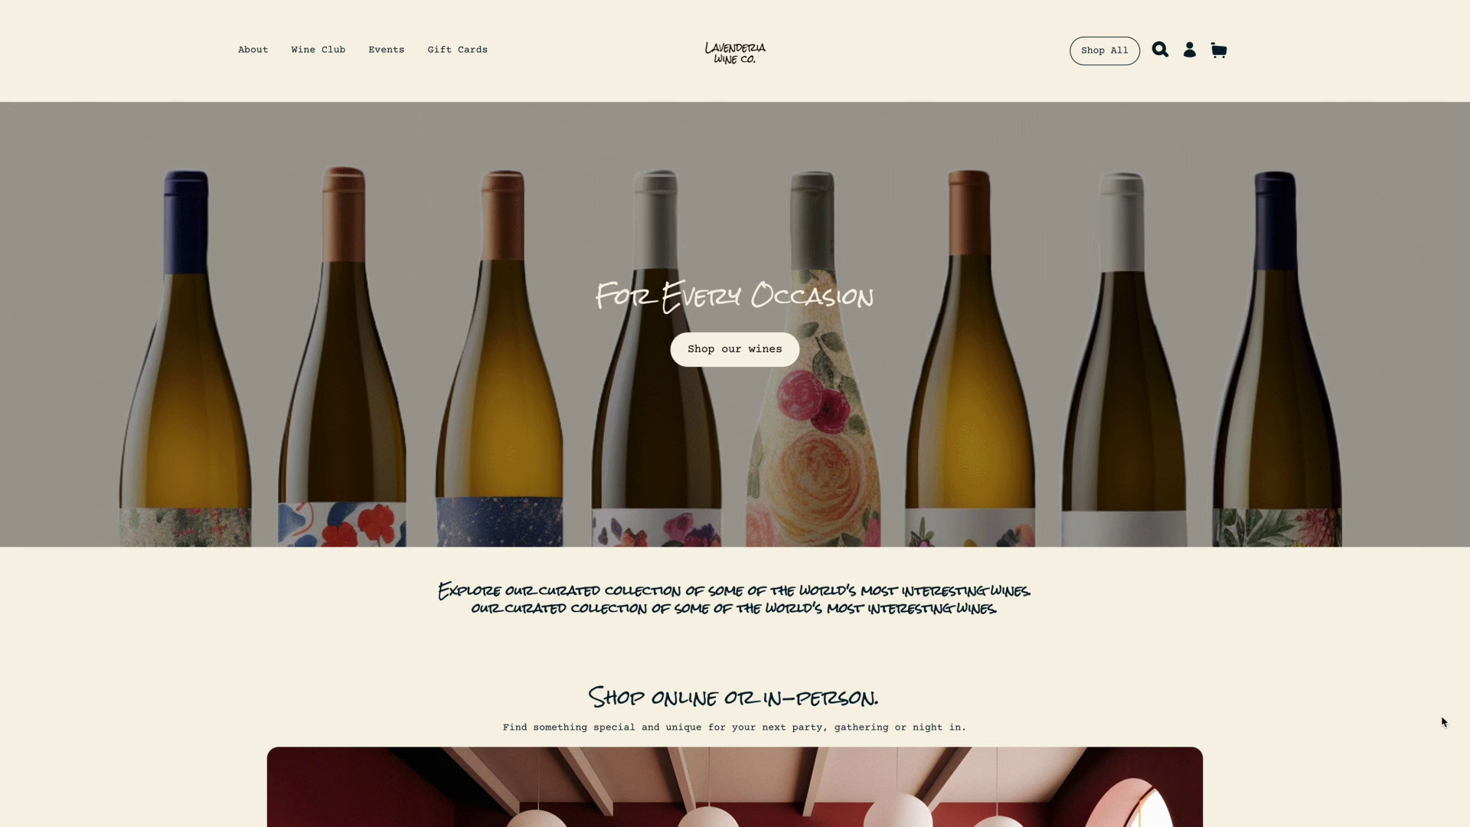
scroll(1442, 721, "down", 5)
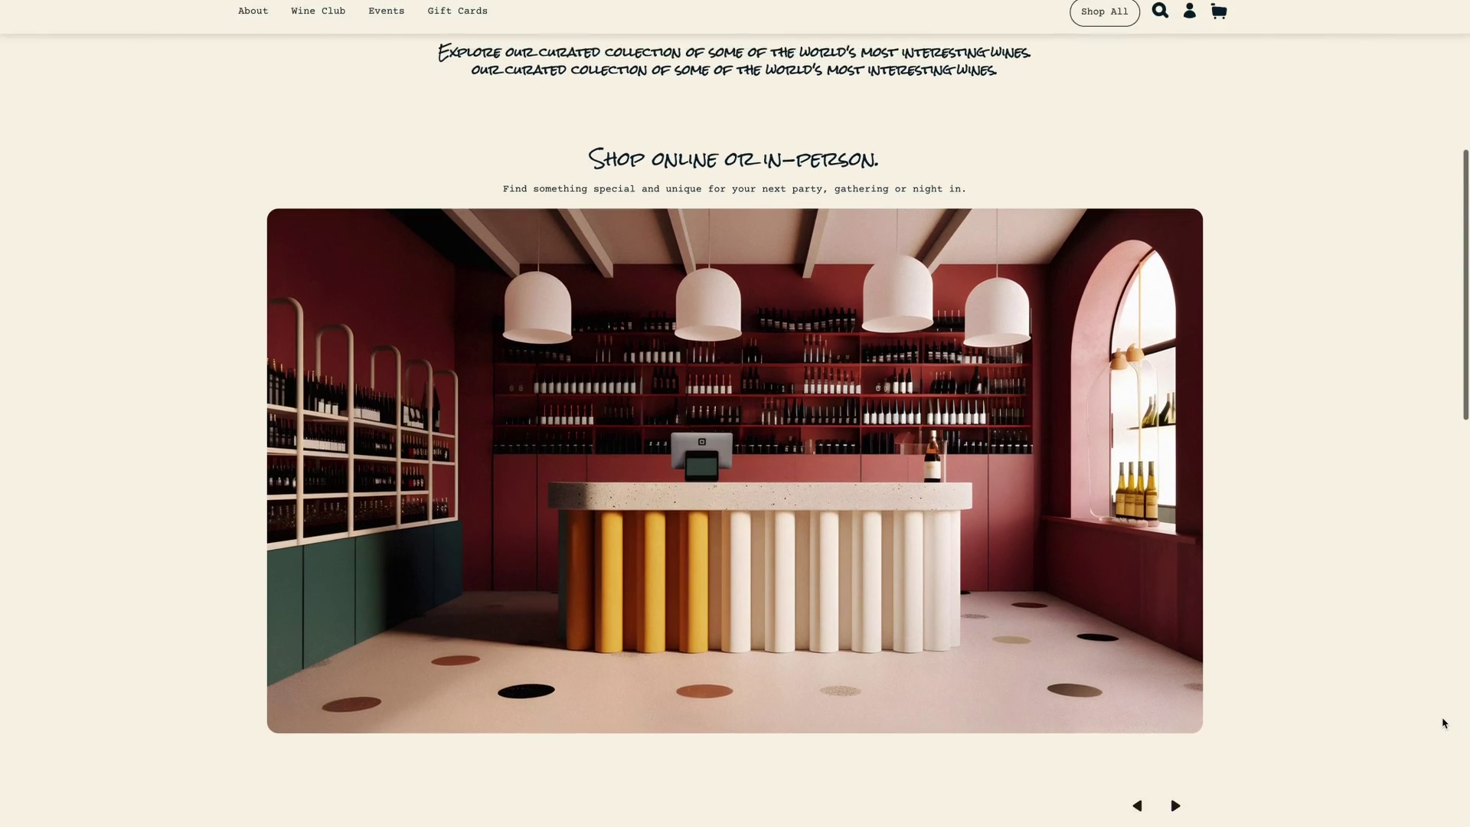
scroll(1442, 723, "down", 3)
scroll(1443, 722, "down", 1)
scroll(1440, 719, "down", 3)
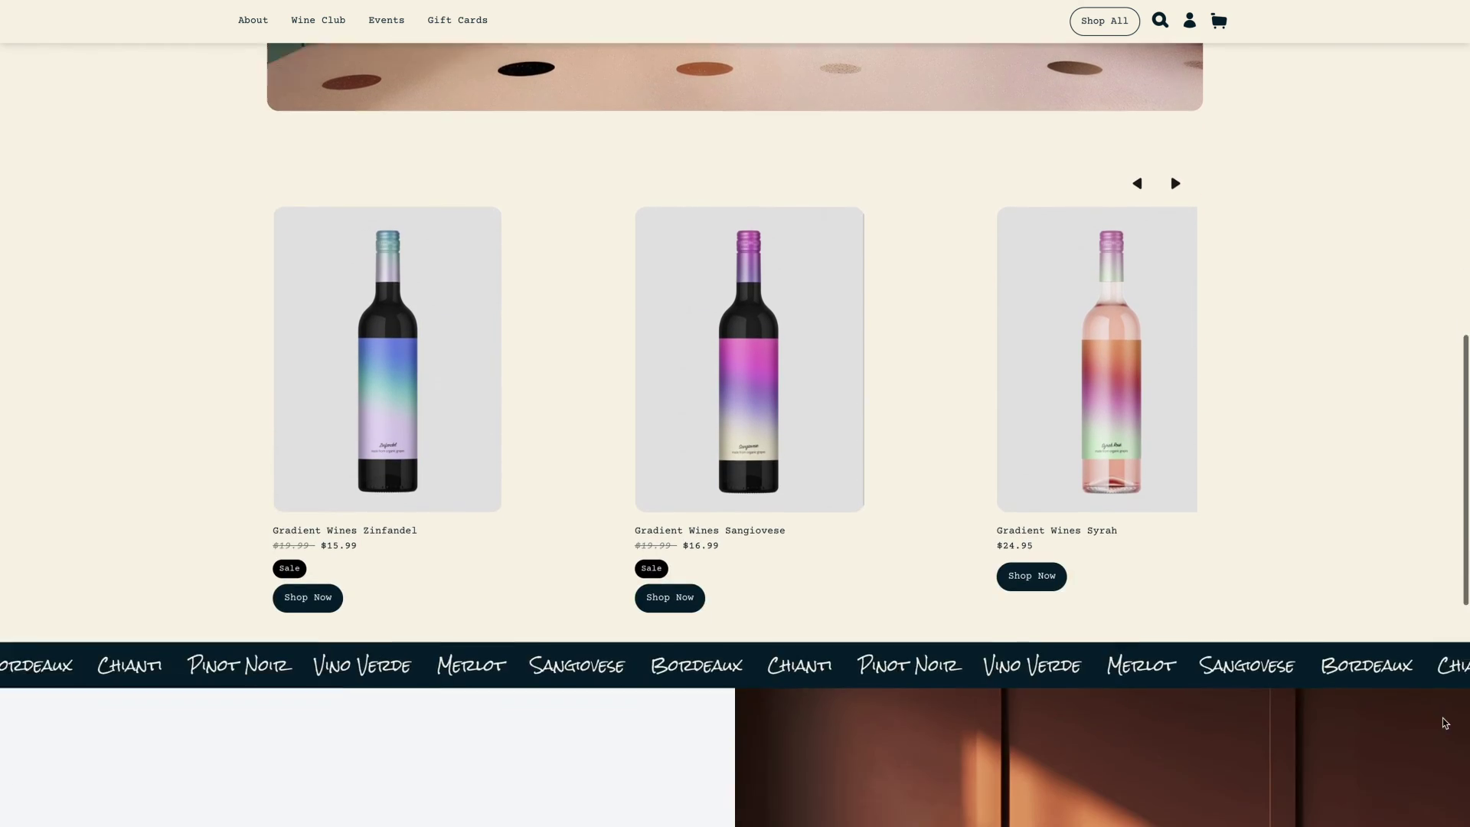